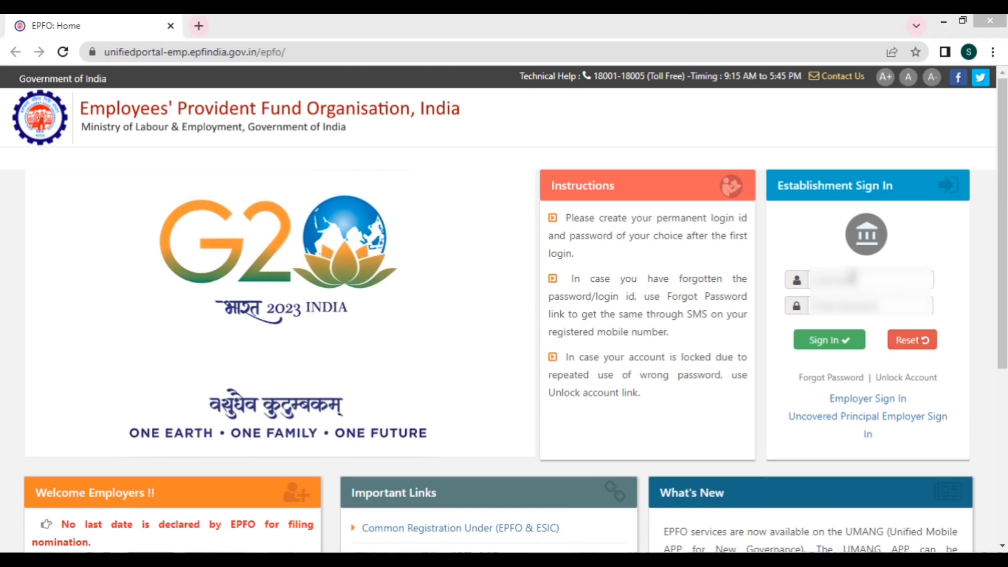
Step: Enter the establishment's login username and password on the Establishment Sign In form
click(851, 277)
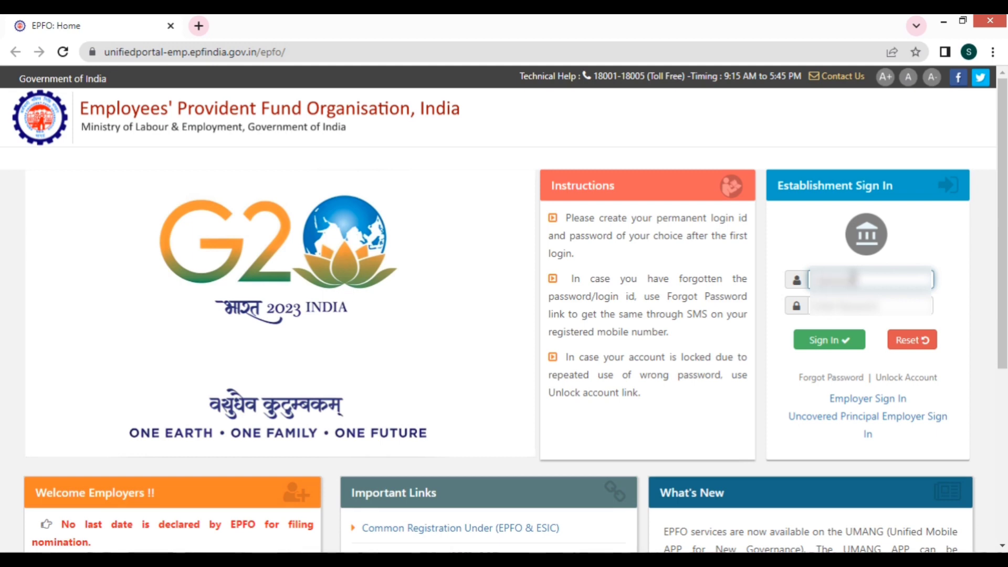
click(871, 305)
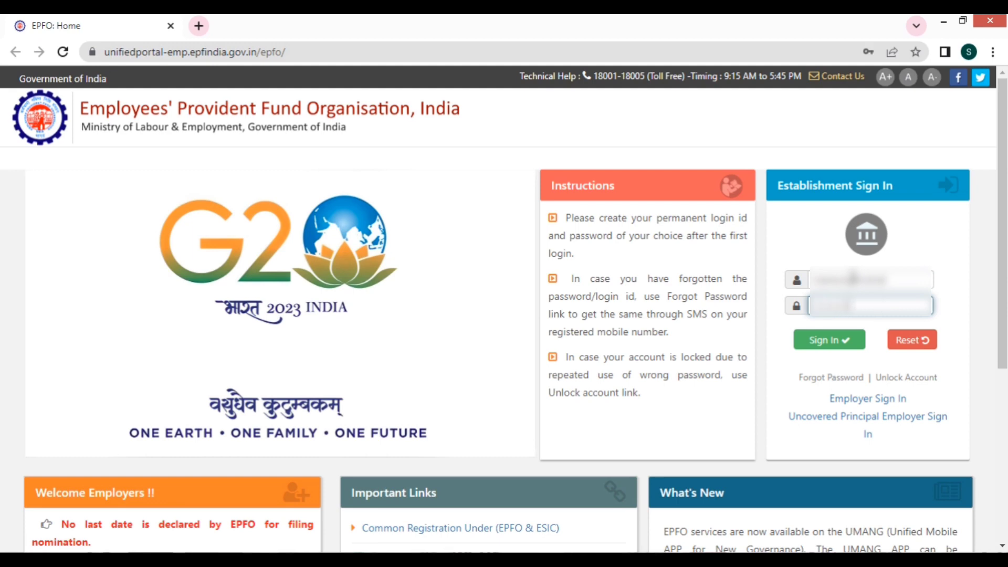
Step: Sign in to the employer account, dismiss the Pension on Higher Wages notice, and open the Member menu
click(826, 340)
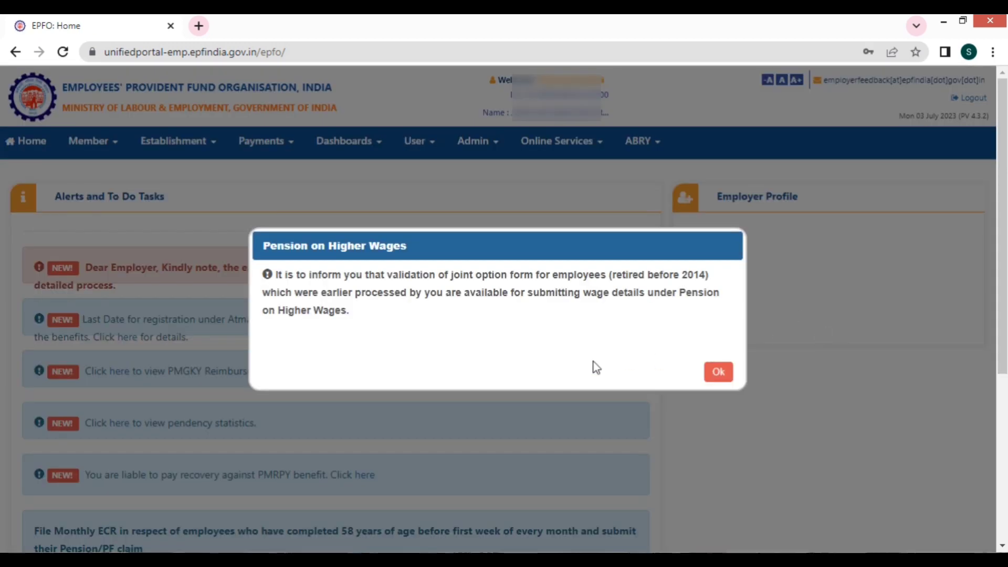
click(719, 372)
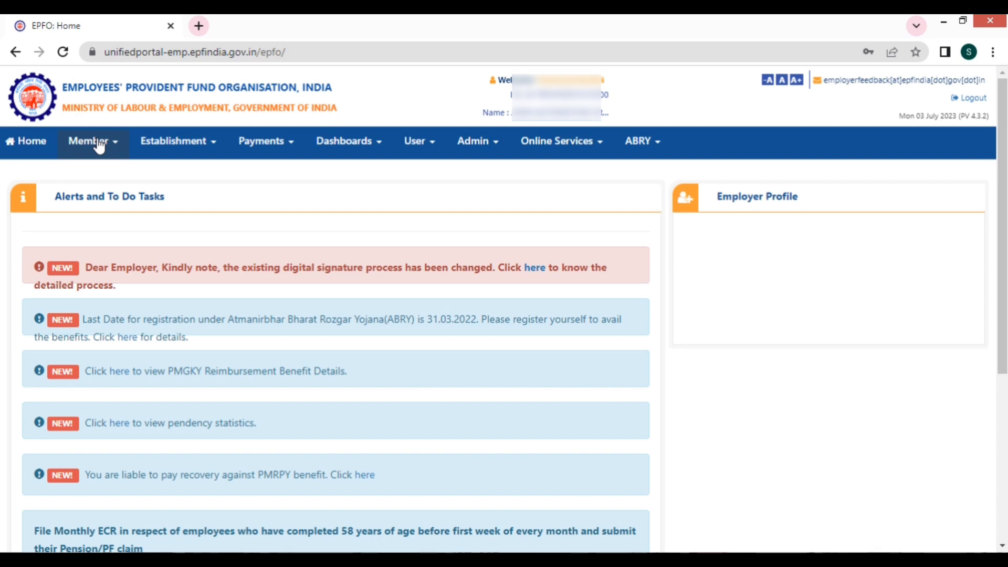
click(100, 146)
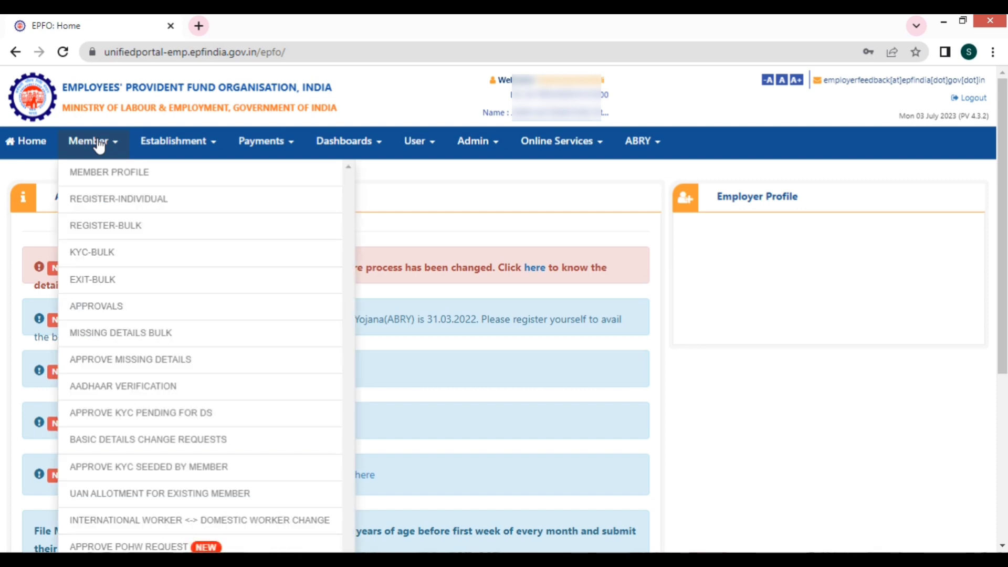
Step: Open the REGISTER-INDIVIDUAL member registration form and scroll through its sections
click(138, 203)
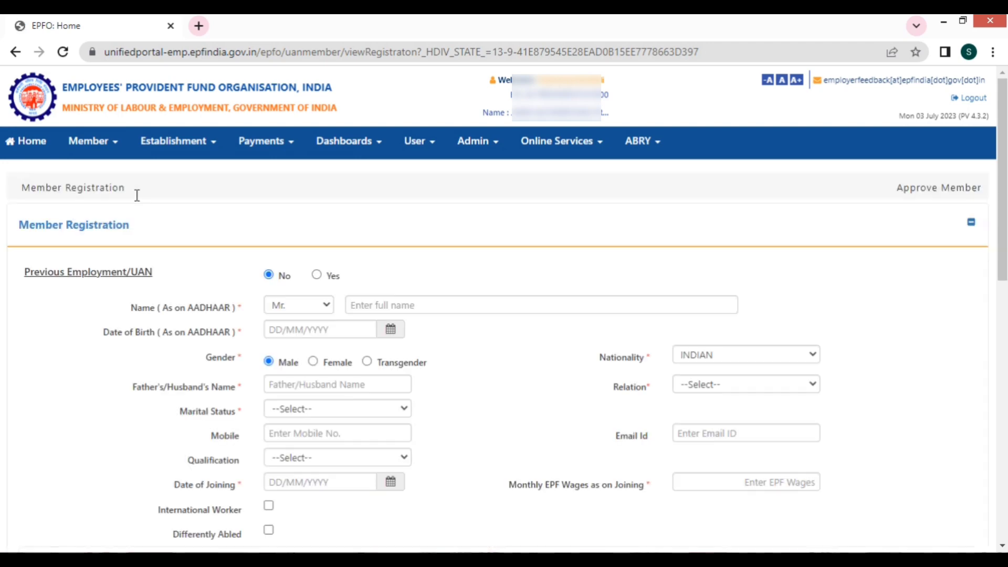
scroll(505, 342, down, 15)
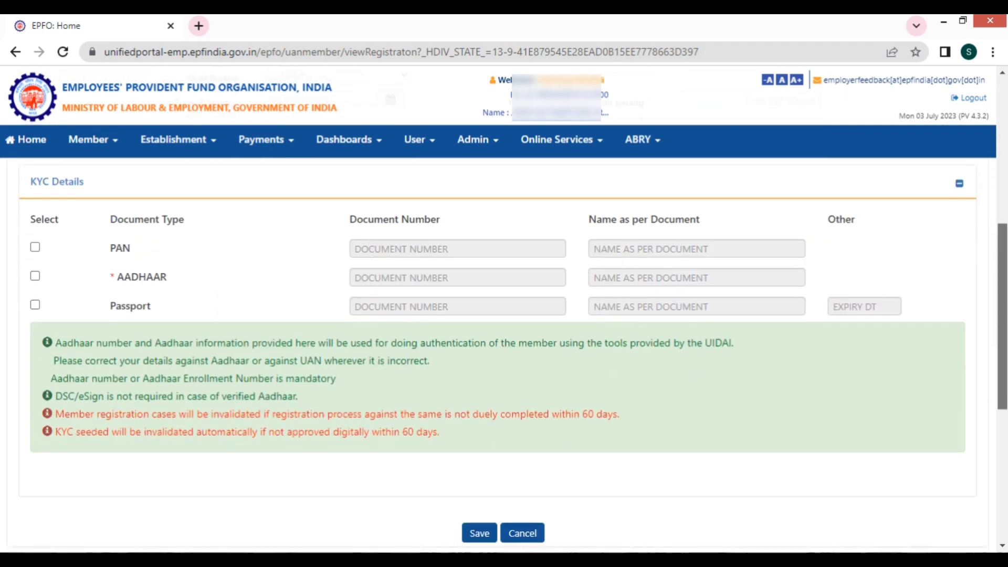
scroll(504, 341, down, 1)
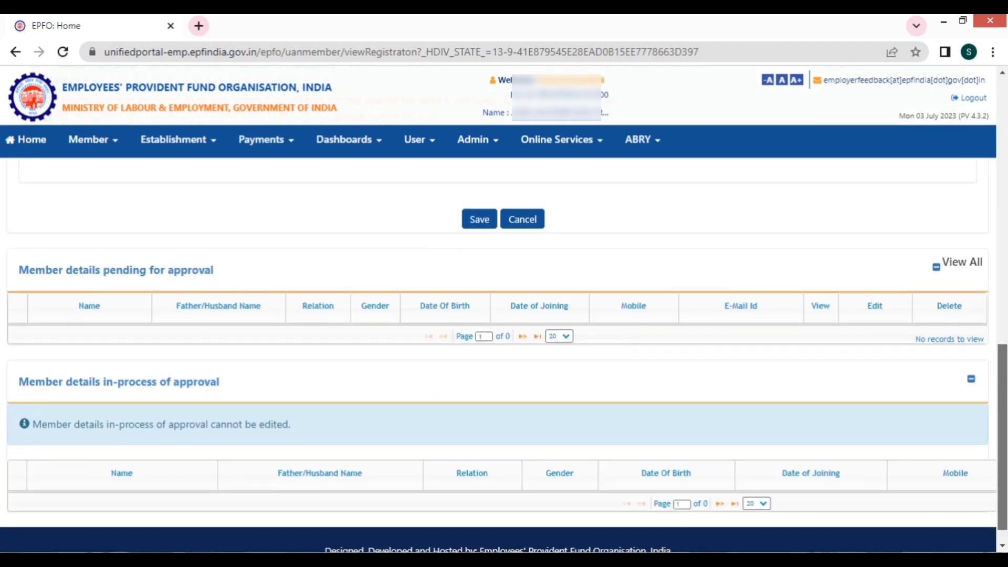
scroll(1003, 218, up, 15)
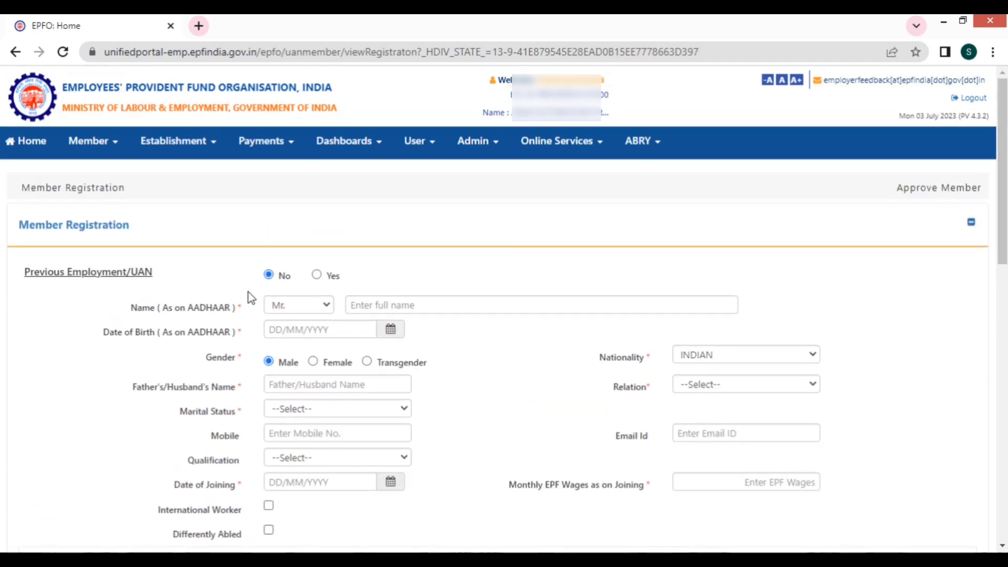
Step: Mark the member as having previous employment and review the form down to the pending-approval tables
click(316, 276)
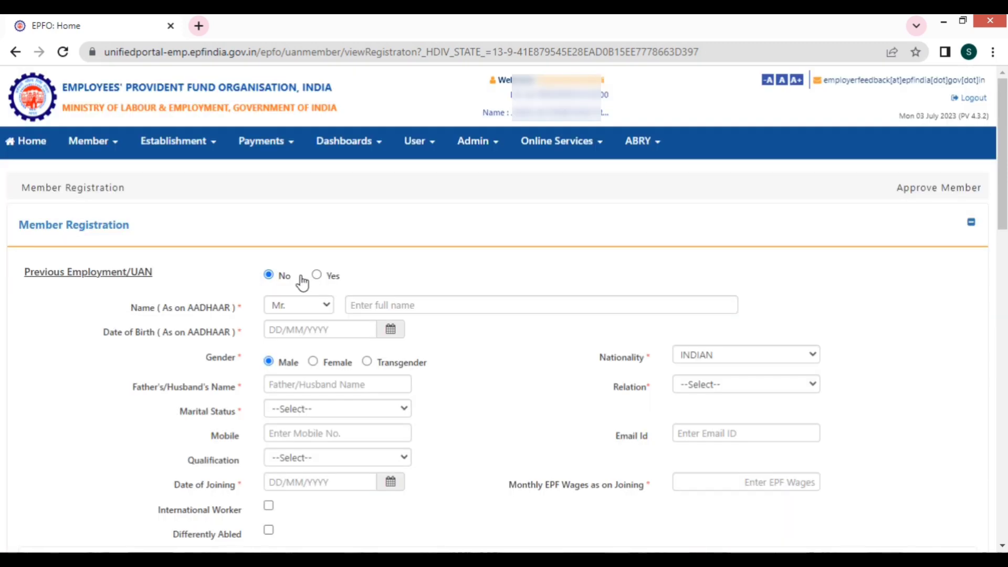
scroll(490, 258, down, 1)
scroll(490, 258, down, 3)
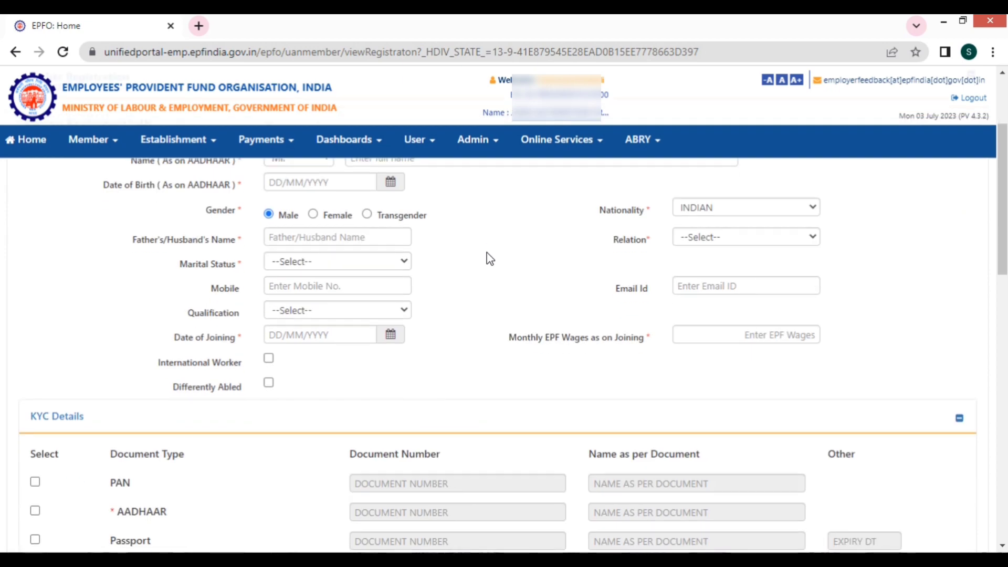
scroll(490, 259, up, 2)
scroll(354, 319, down, 8)
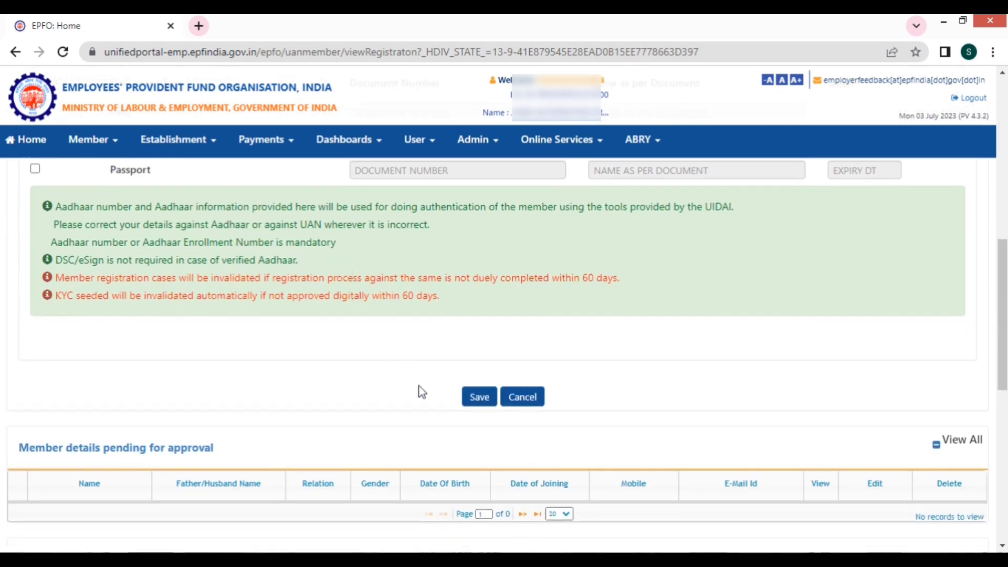
scroll(419, 392, up, 9)
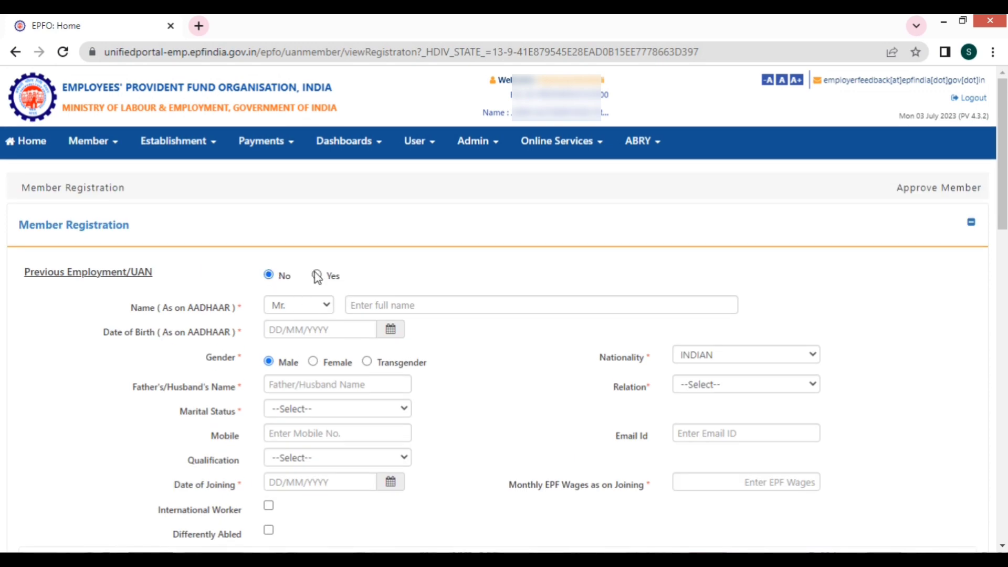
click(316, 275)
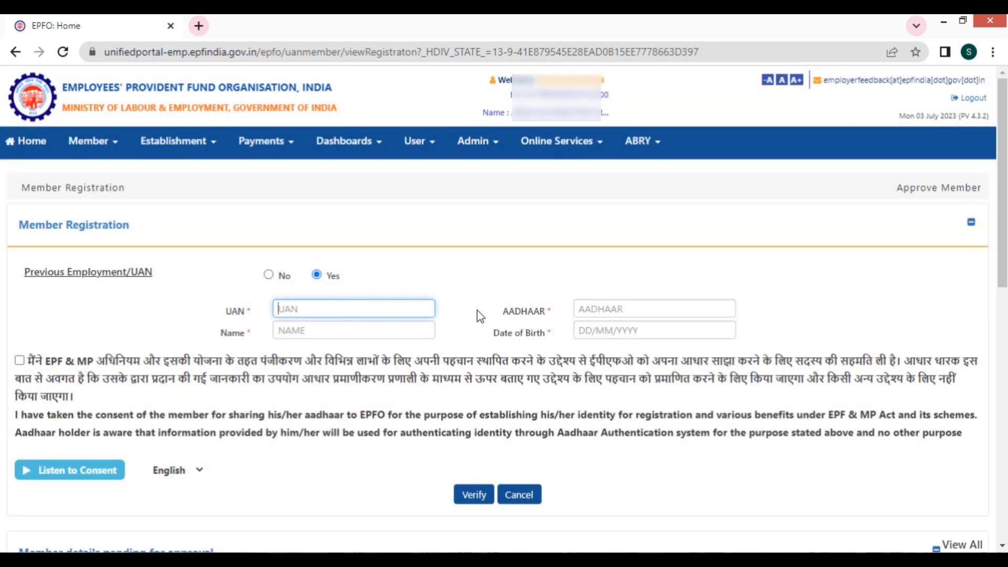
click(596, 308)
click(359, 324)
click(604, 330)
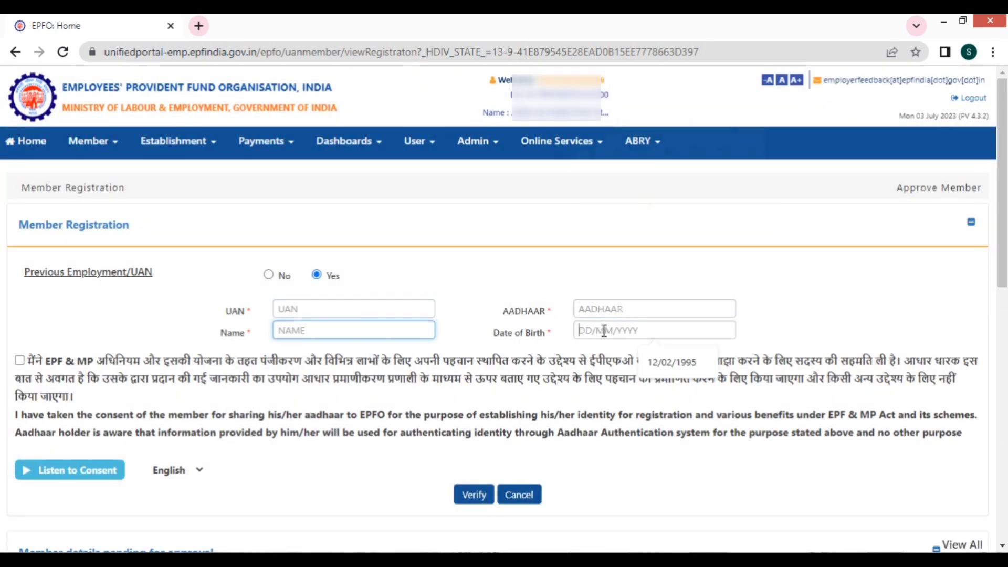
click(157, 320)
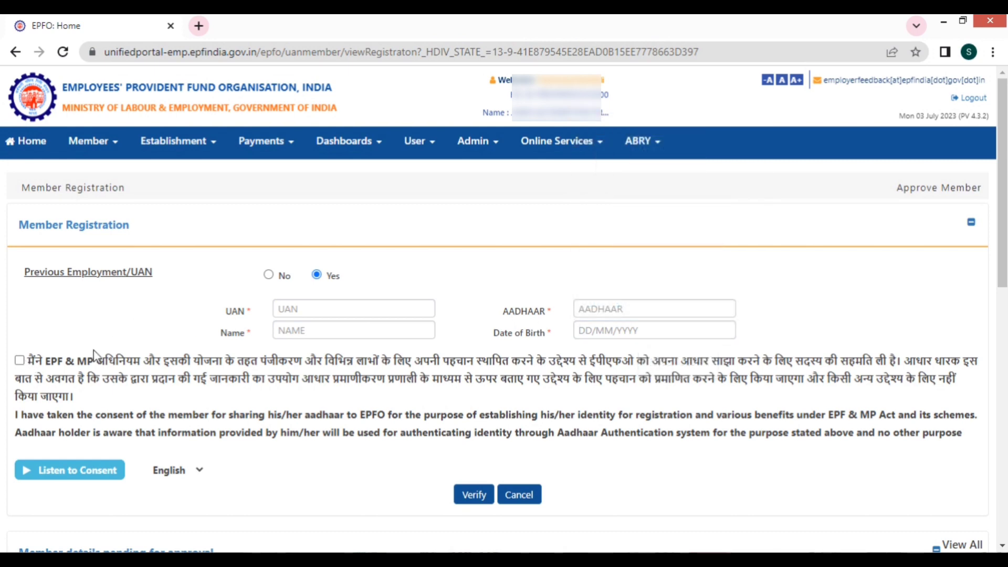
click(21, 360)
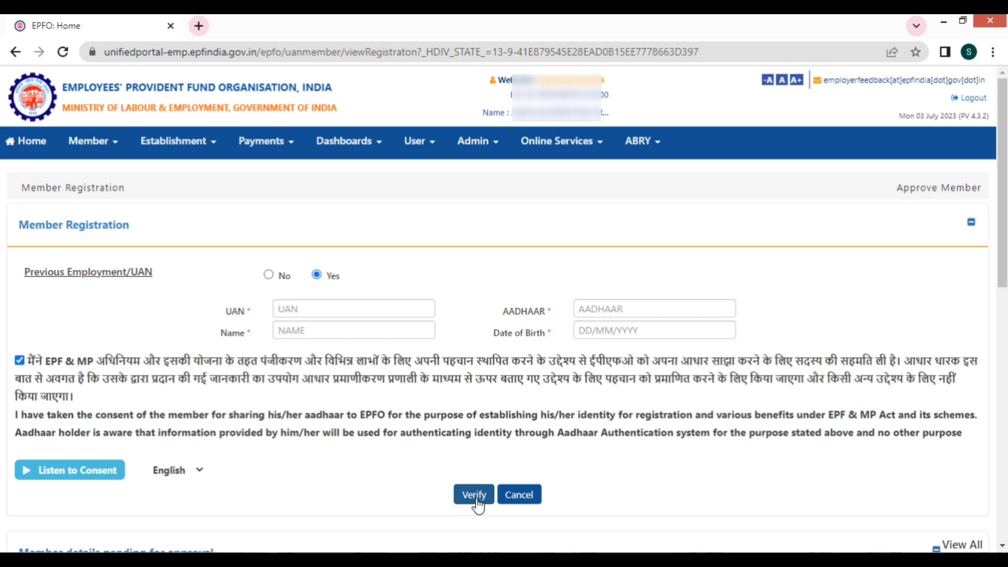
click(513, 497)
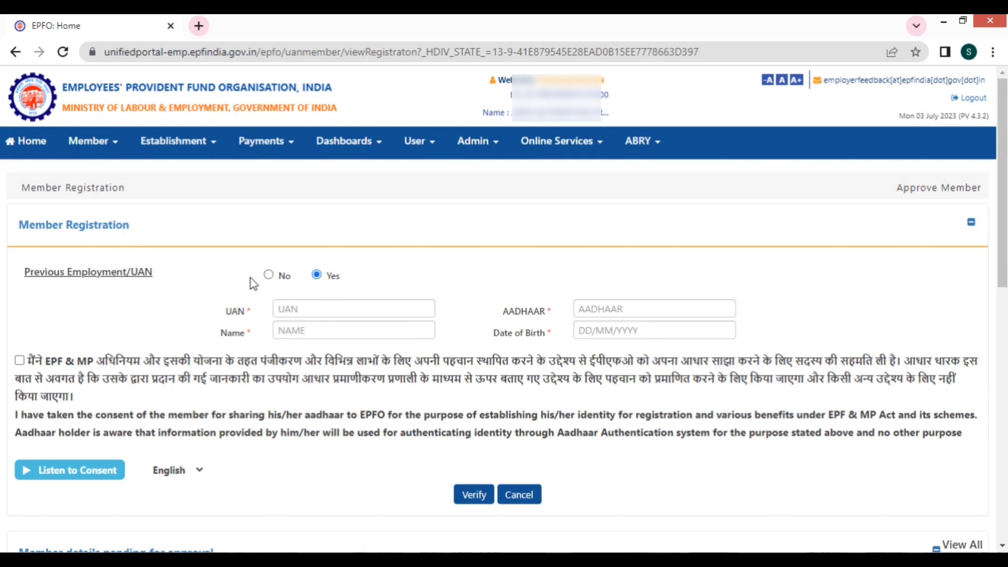
click(269, 274)
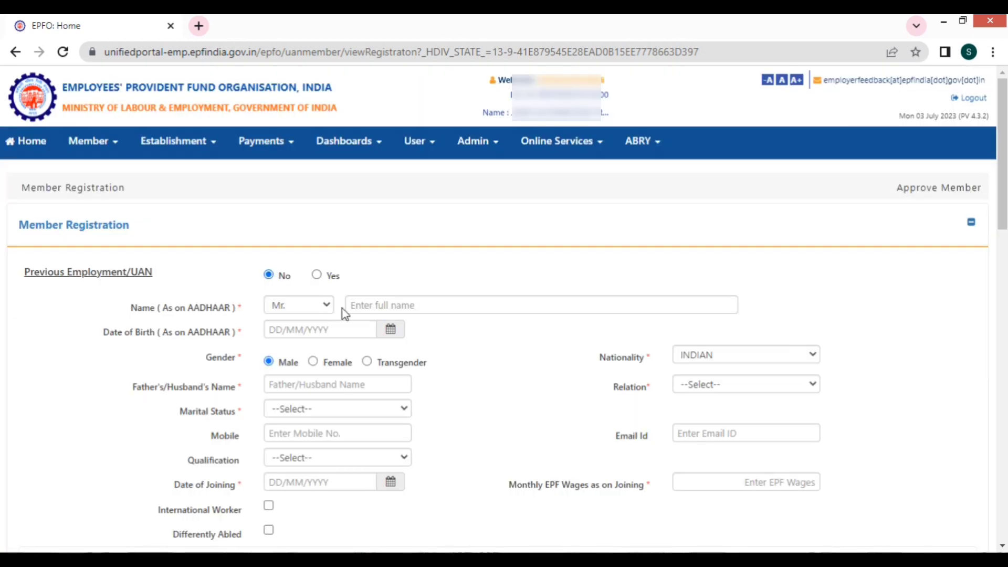
Step: Keep the title Mr. and enter the member's full name, correcting a typo
scroll(345, 315, down, 3)
scroll(345, 315, up, 1)
click(310, 232)
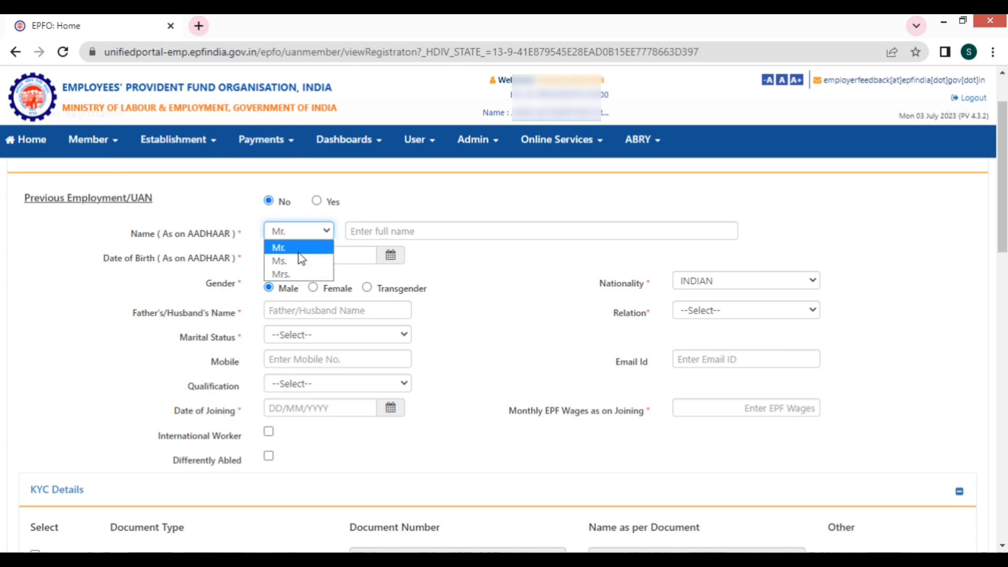
click(300, 248)
click(376, 232)
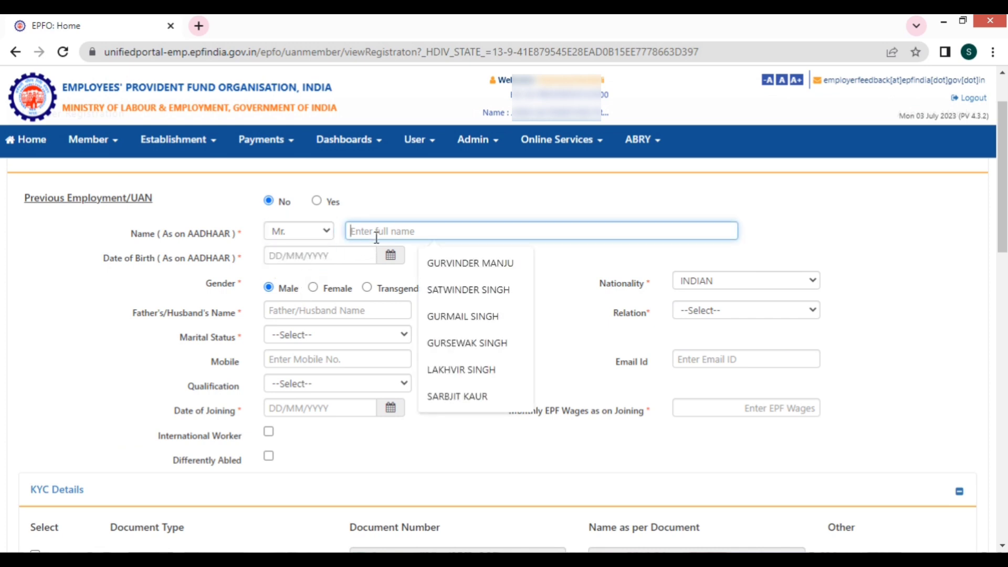
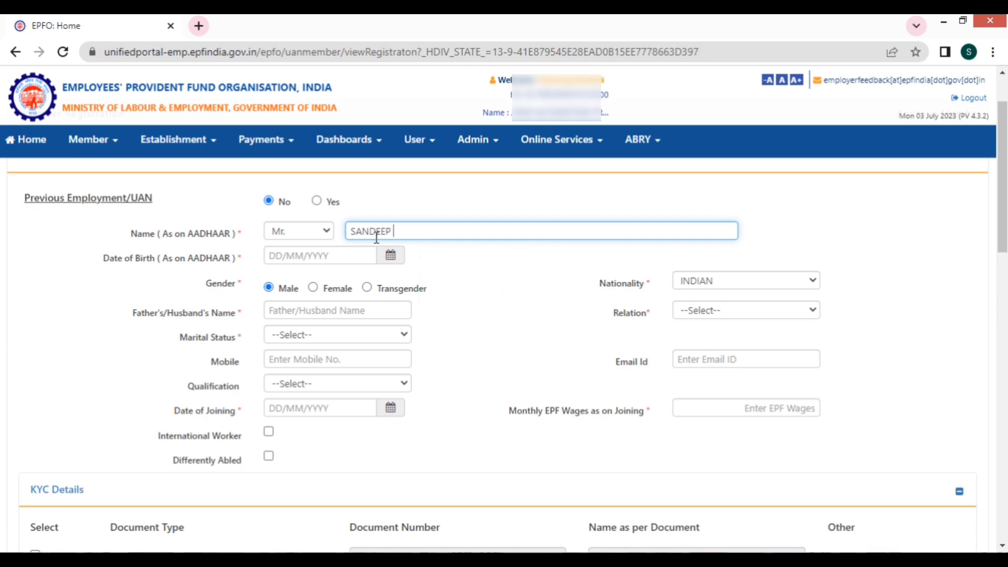
Step: Browse the date-of-birth calendar's year list and pick a 1980s birth year
click(291, 257)
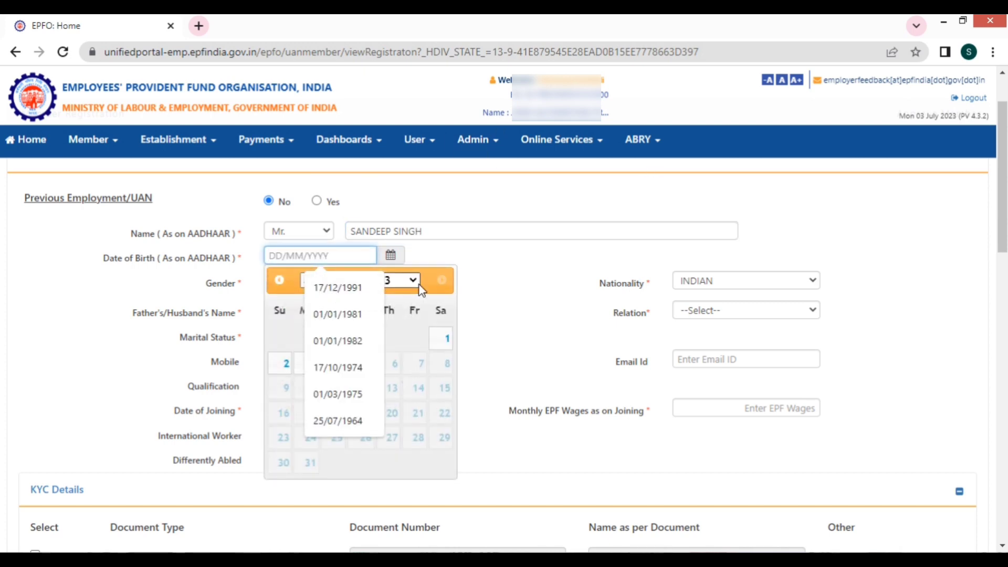
click(409, 284)
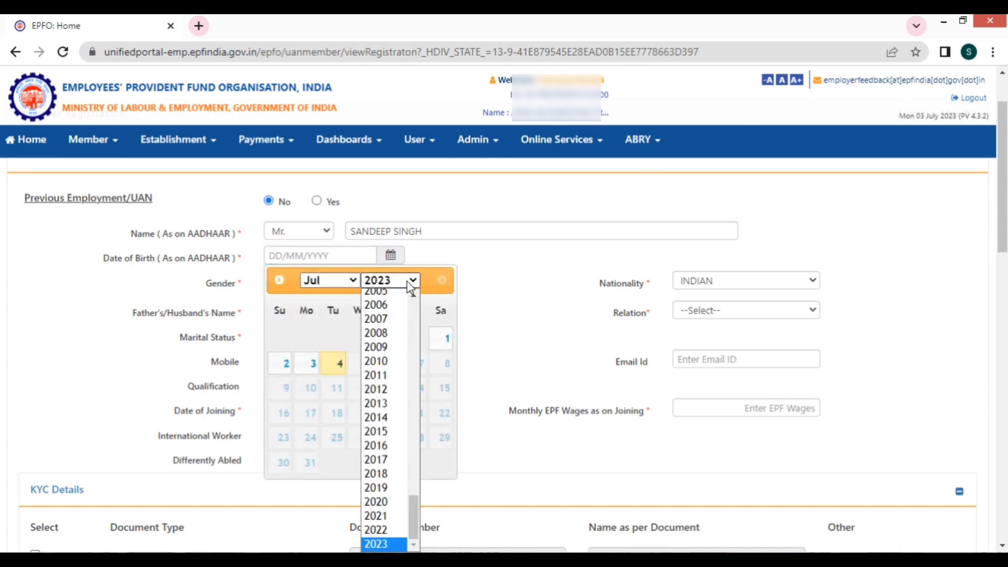
scroll(412, 294, down, 6)
scroll(412, 300, up, 8)
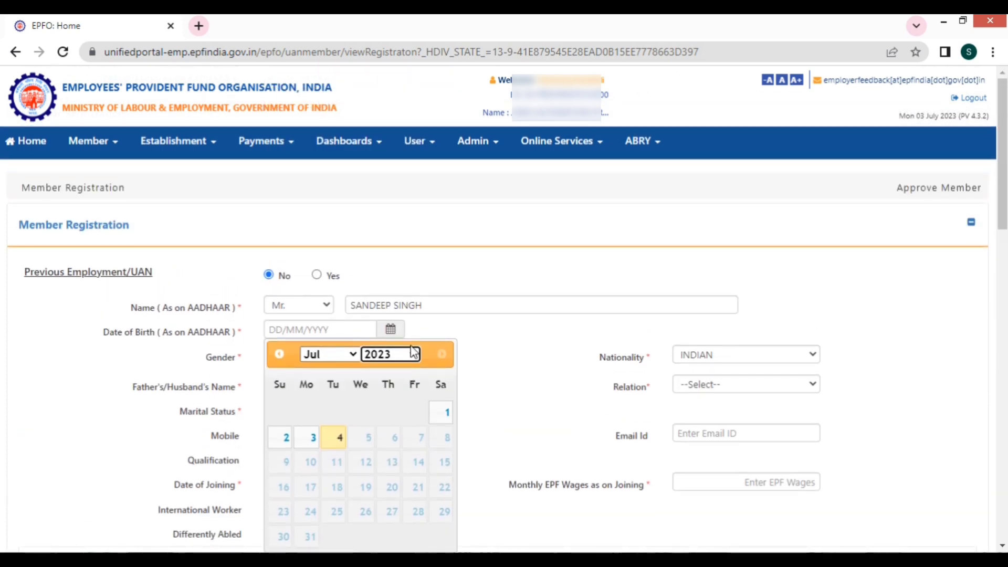
click(414, 353)
scroll(378, 252, up, 12)
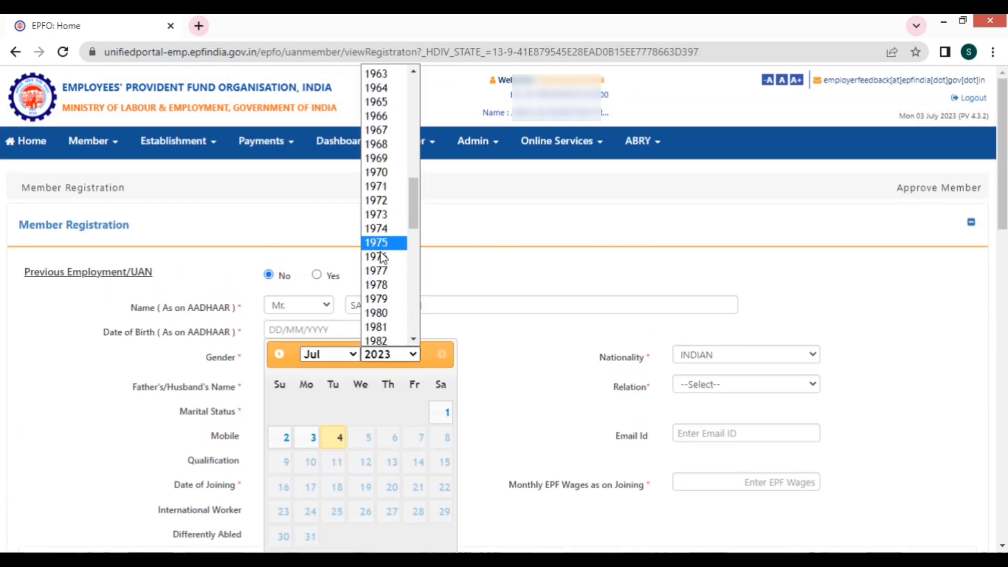
scroll(384, 258, down, 4)
click(385, 273)
click(481, 338)
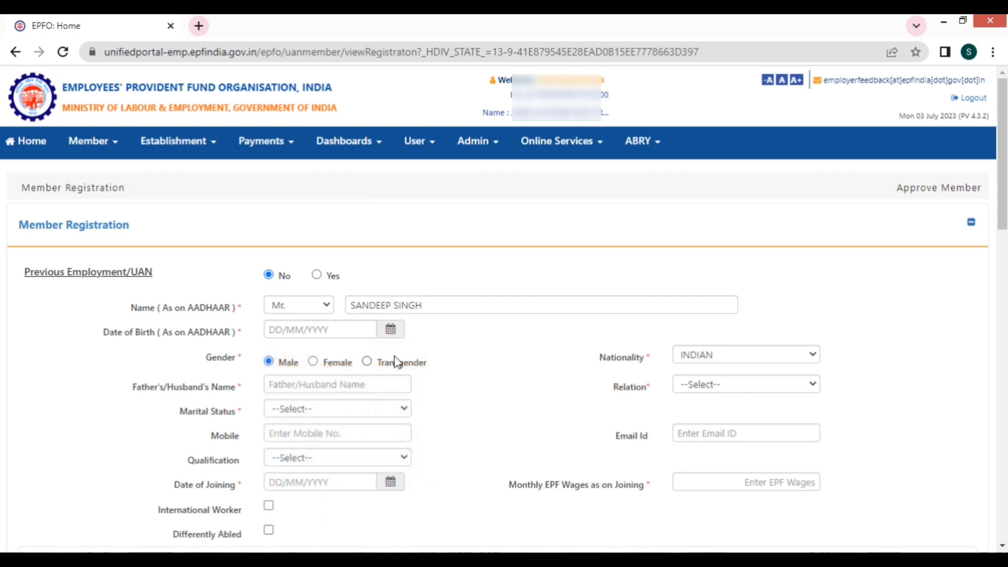
click(357, 336)
click(378, 125)
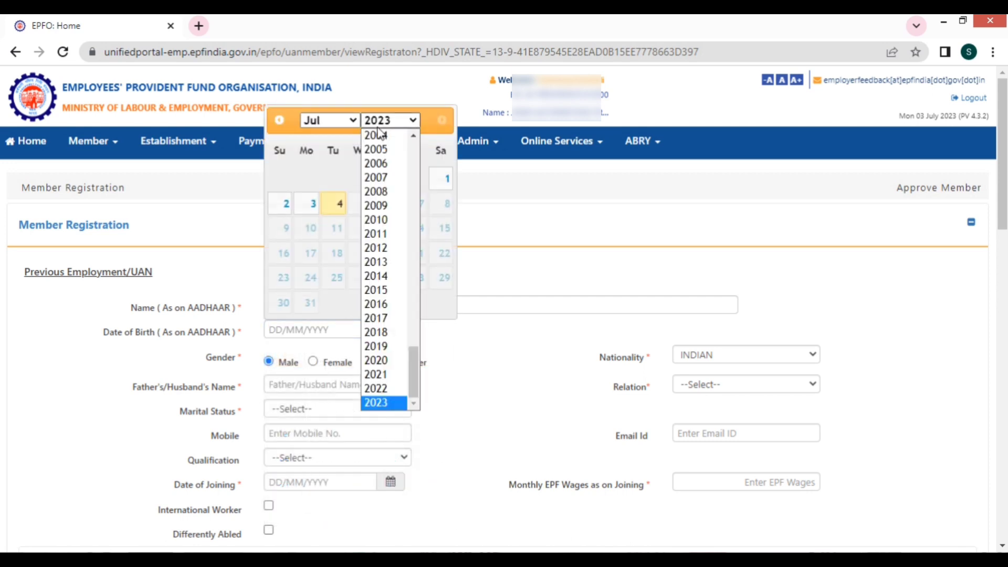
click(313, 327)
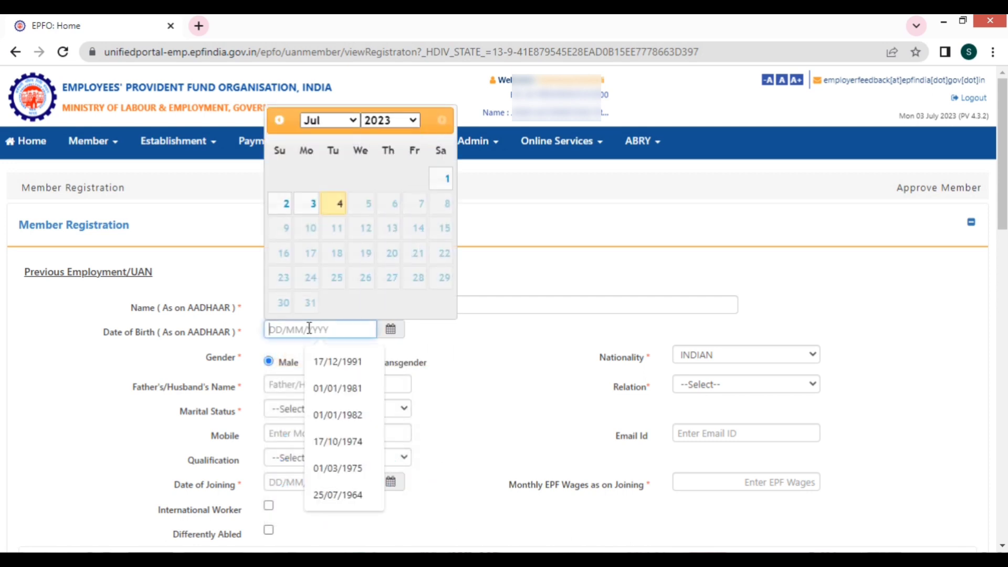
click(345, 360)
key(BackSpace)
key(BackSpace)
key(BackSpace)
key(BackSpace)
key(BackSpace)
key(BackSpace)
key(BackSpace)
key(BackSpace)
key(BackSpace)
key(BackSpace)
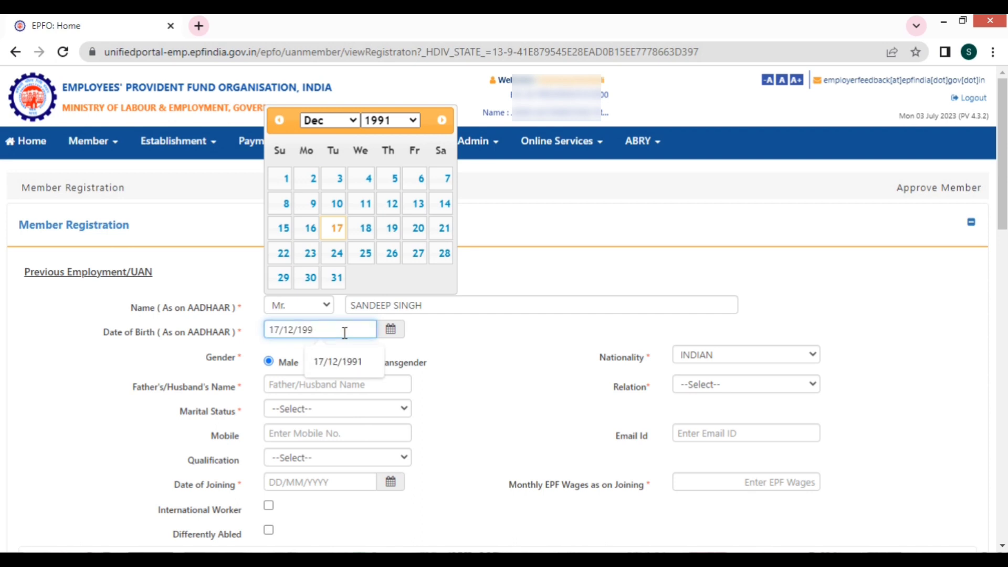
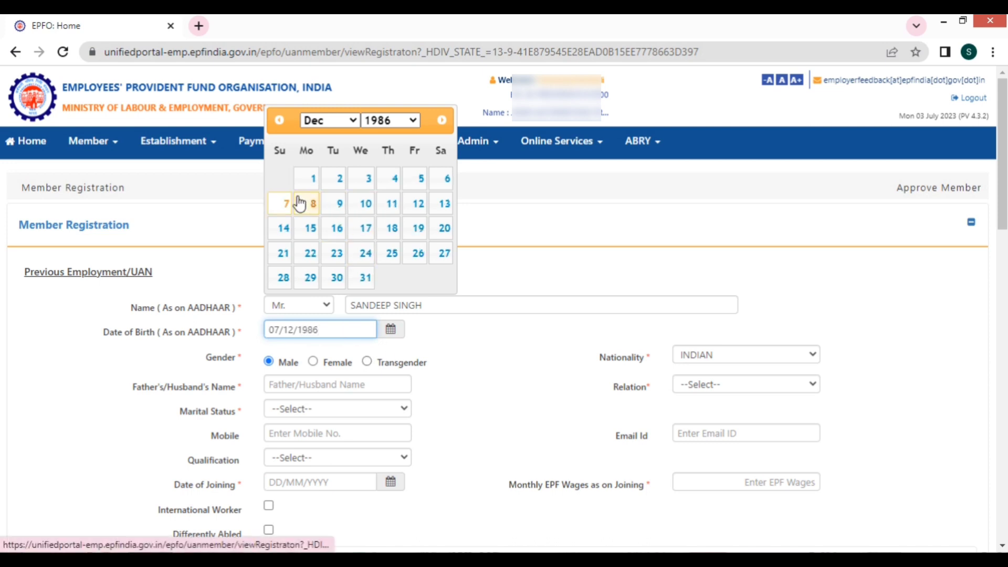
click(284, 204)
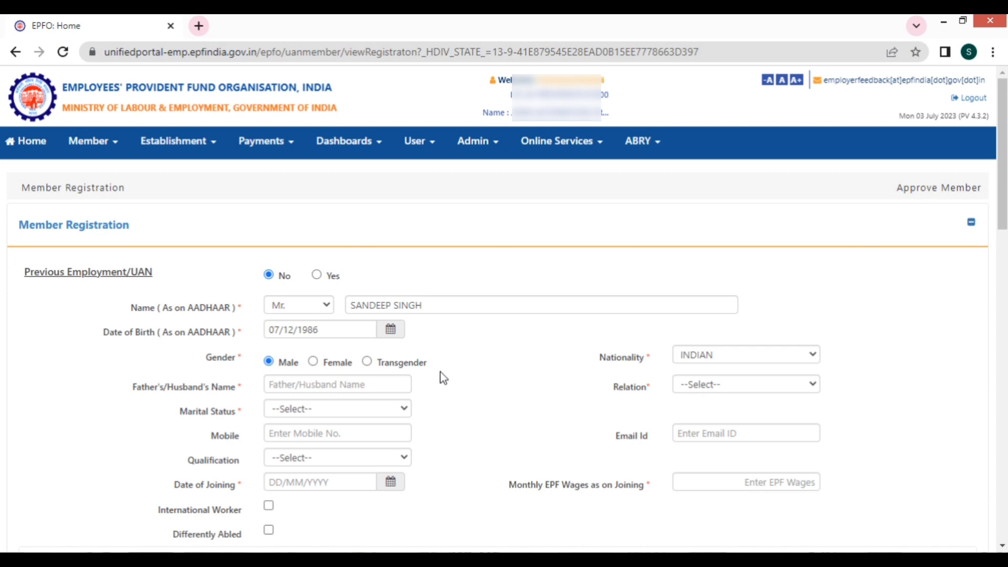
click(391, 380)
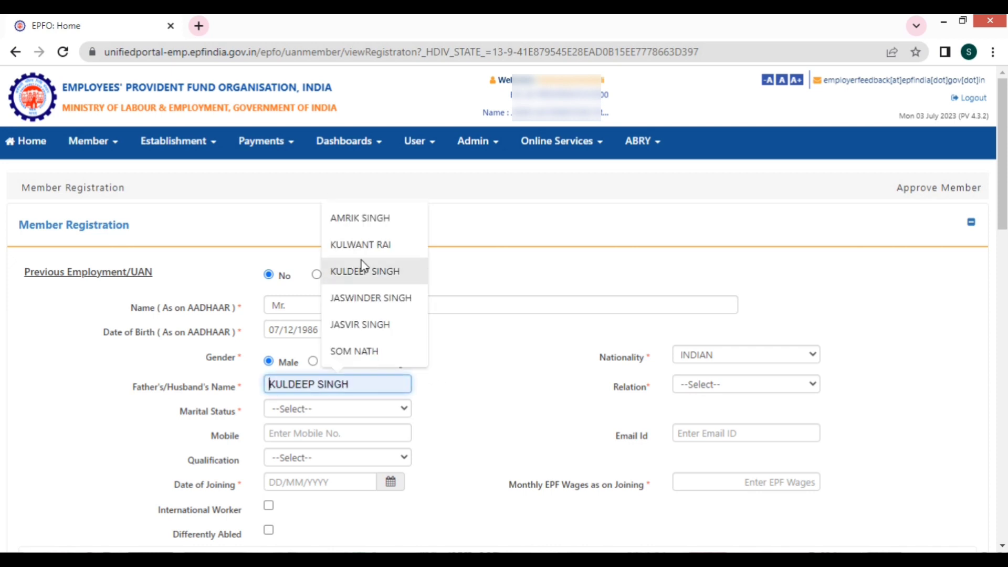
click(369, 348)
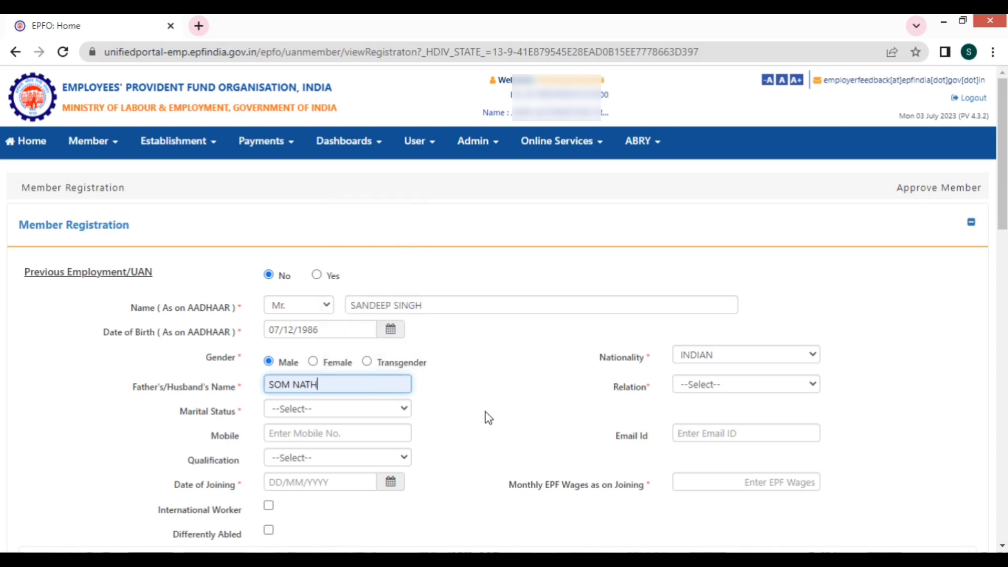
click(734, 390)
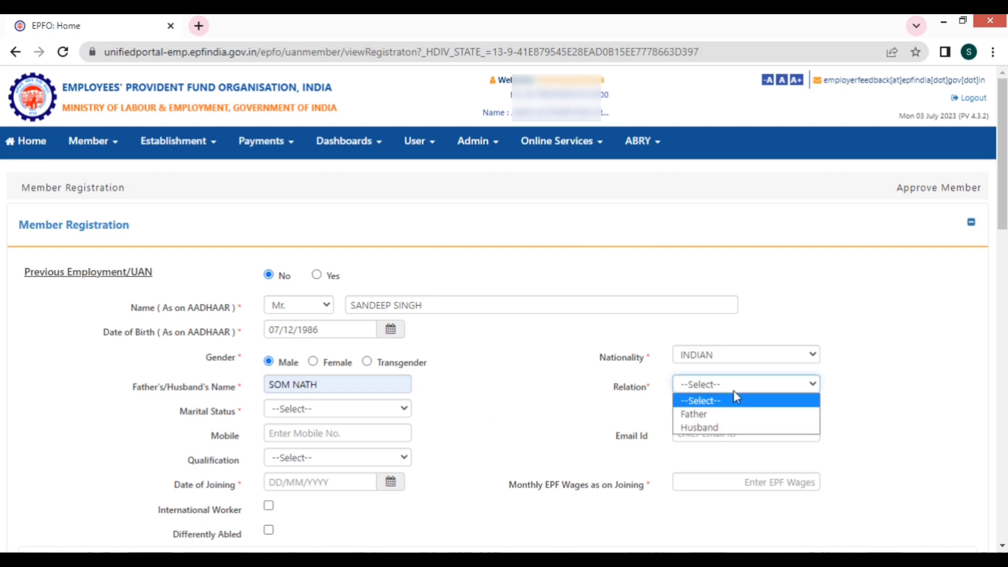
click(679, 414)
click(363, 409)
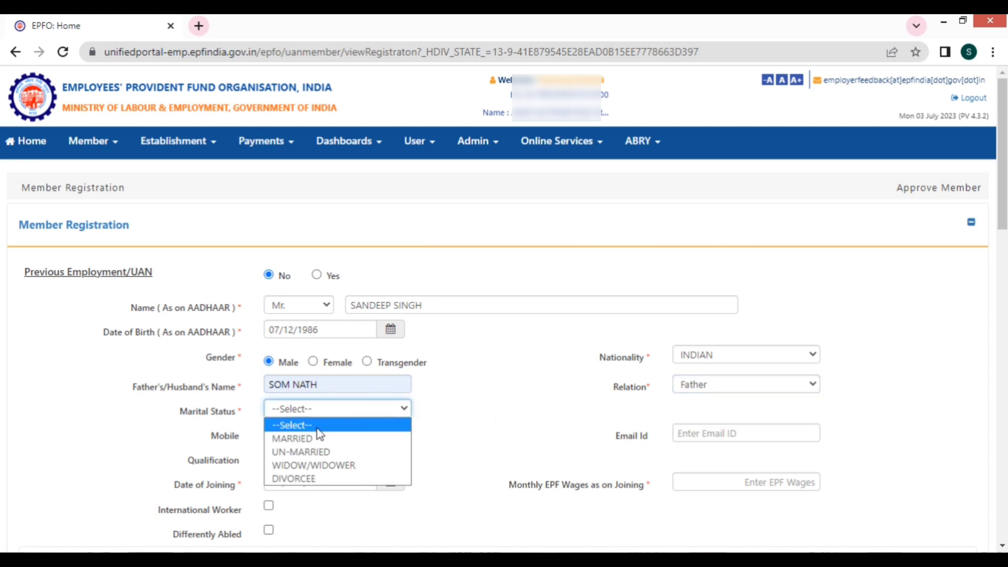
Step: Set marital status to UN-MARRIED and enter the member's mobile number with a leading 0
click(309, 452)
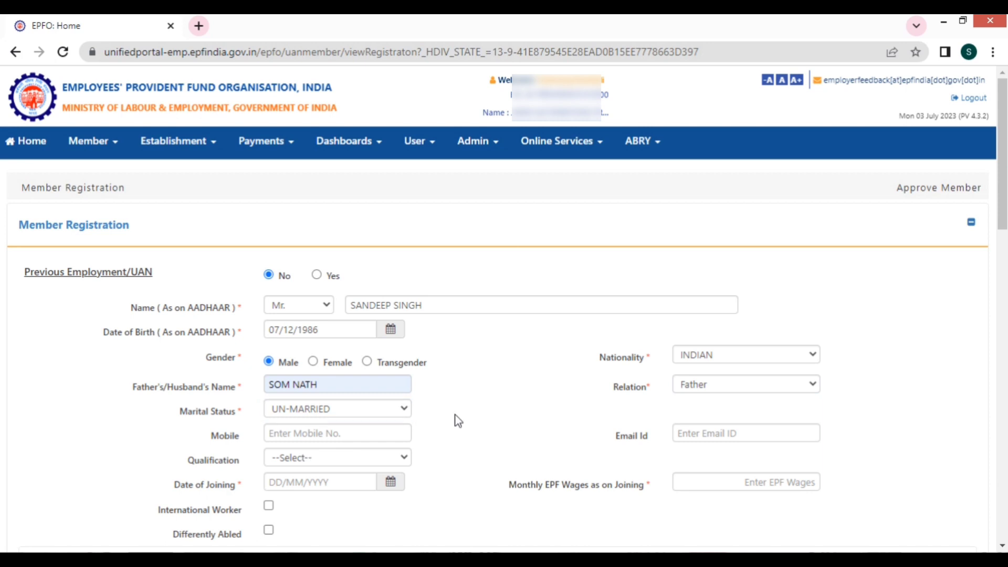
scroll(458, 421, down, 2)
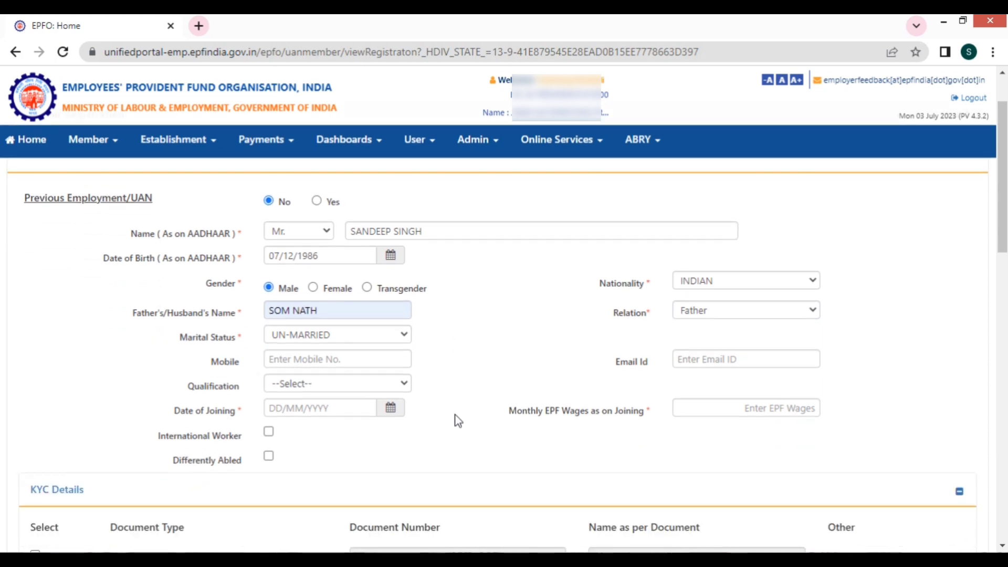
click(353, 361)
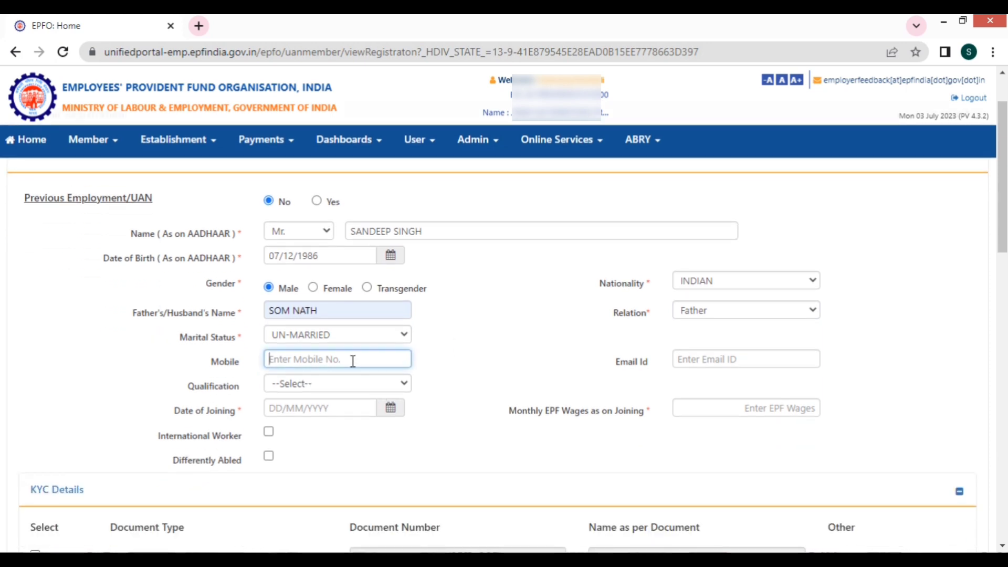
text(1)
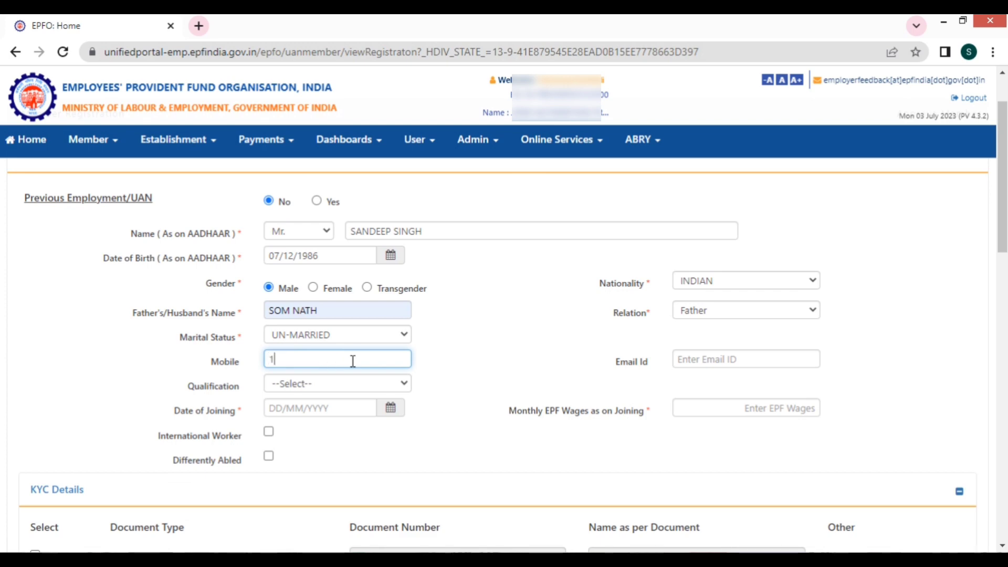
text(23456789)
click(466, 361)
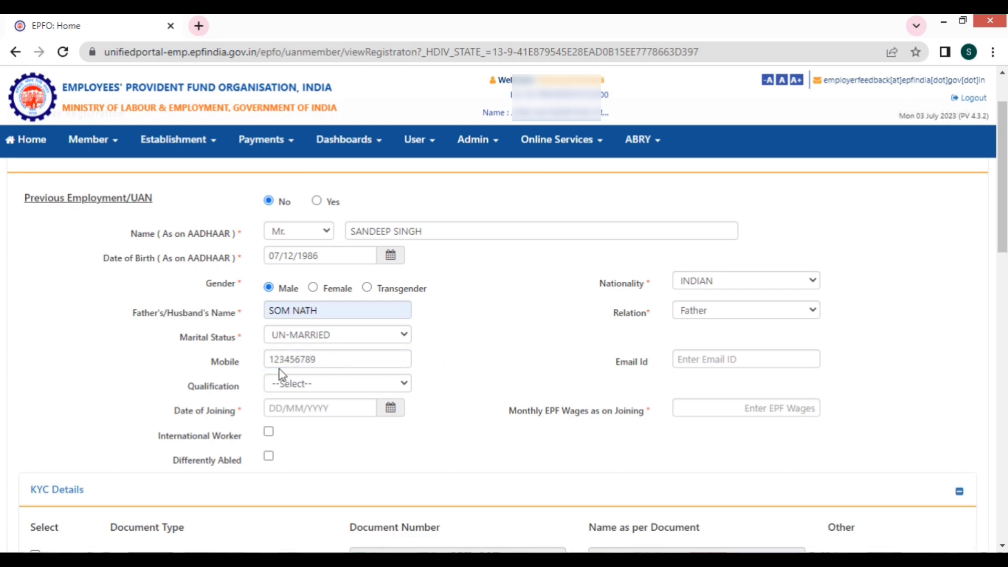
click(271, 361)
text(0)
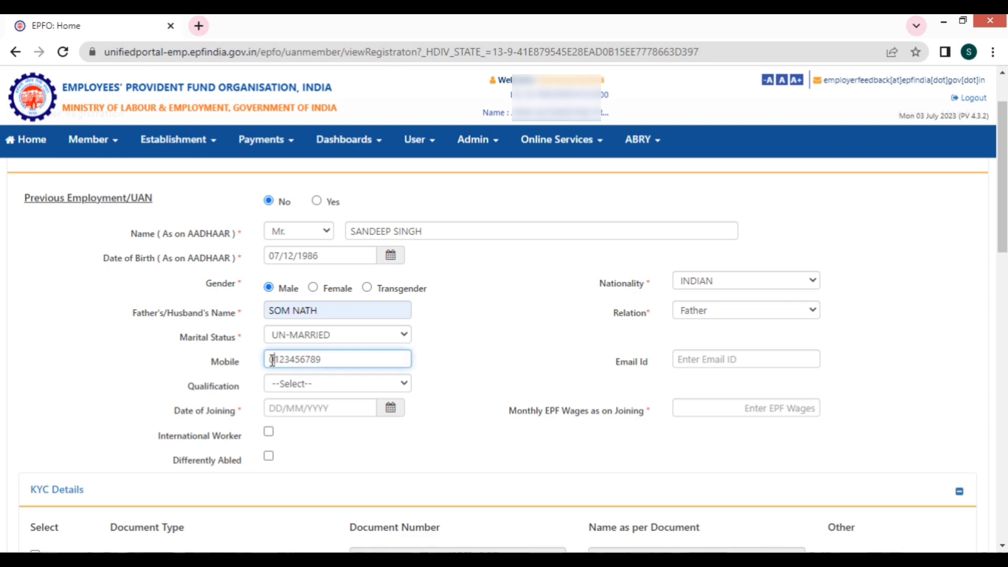
click(545, 336)
Step: Enter the member's e-mail address in Email Id, fixing the typos
click(708, 360)
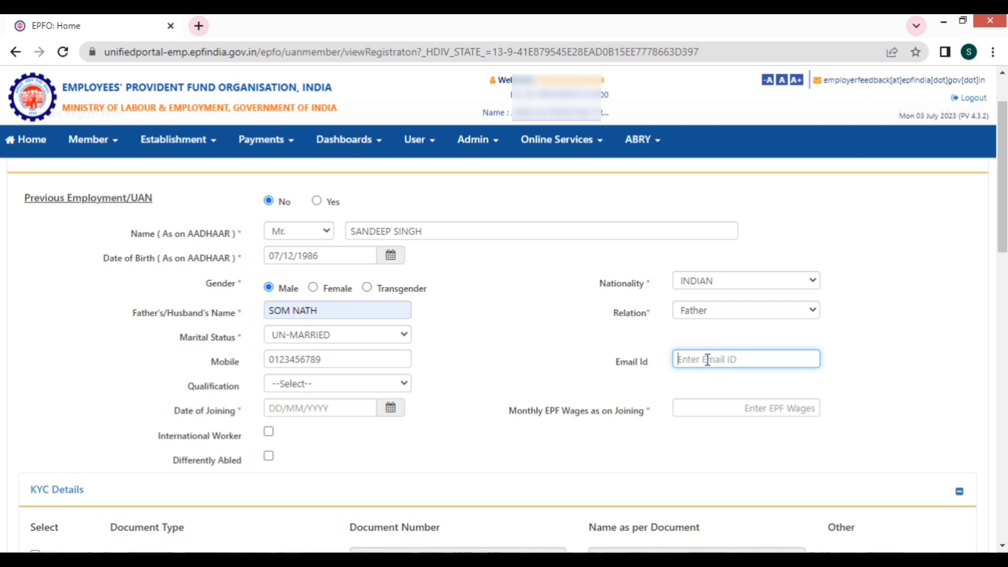
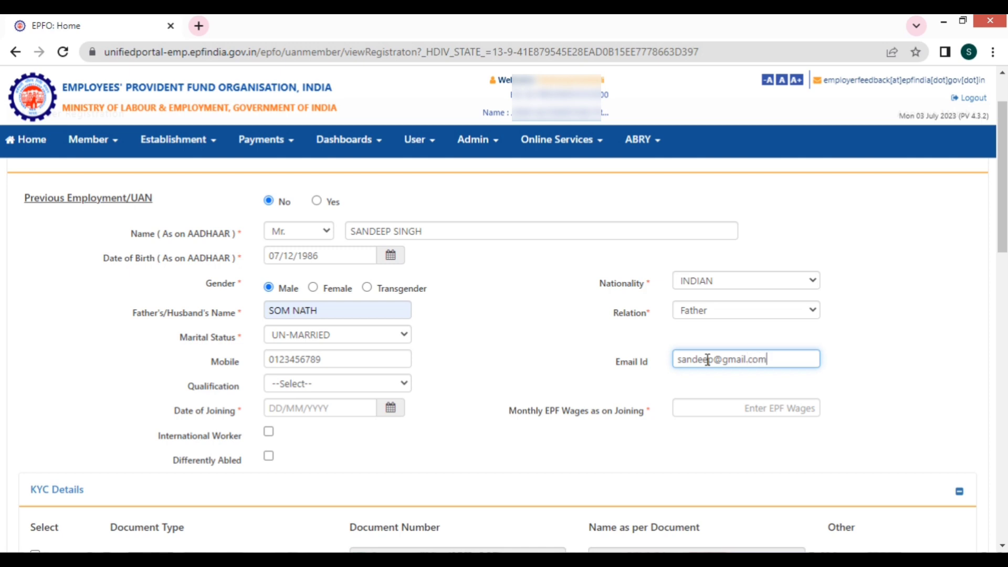
Step: Set qualification POST-GRADUATE, date of joining 03/07/2023 and monthly EPF wages 9500
click(360, 384)
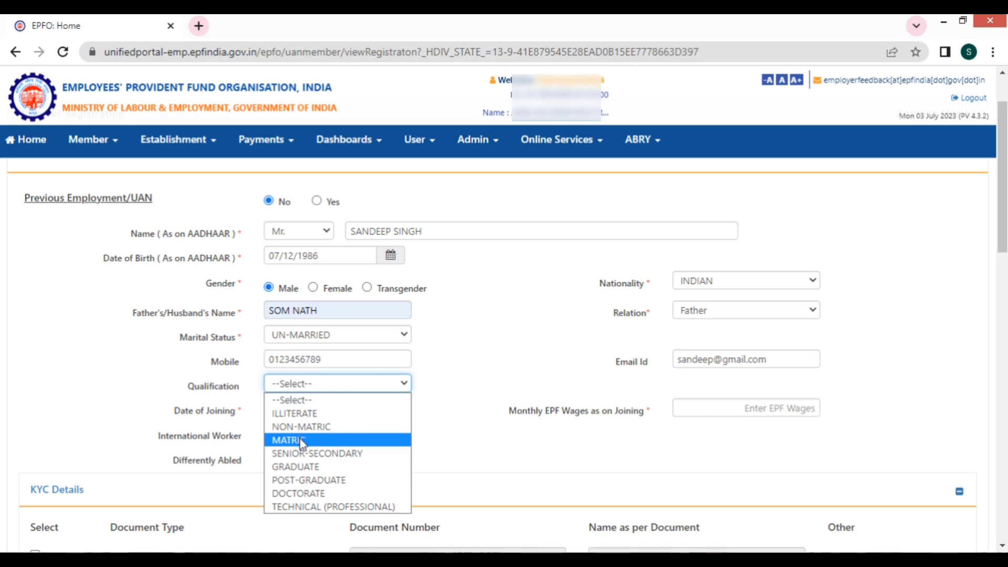
click(307, 480)
click(343, 408)
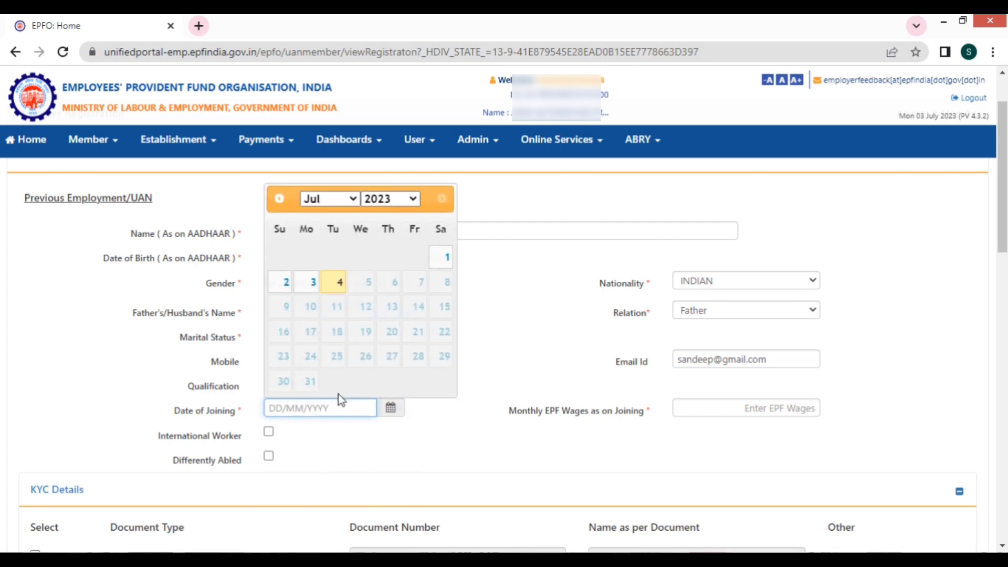
click(301, 288)
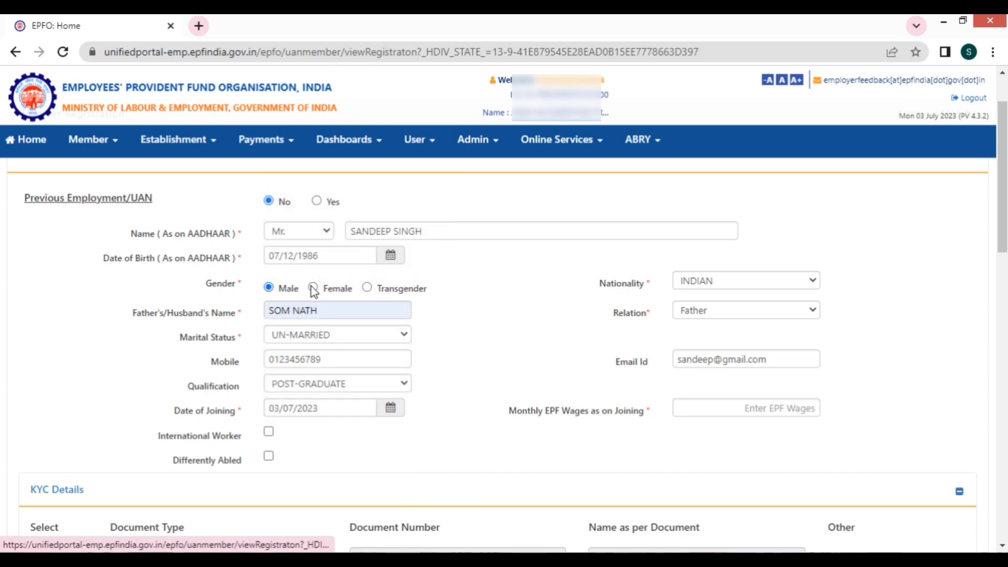
click(751, 405)
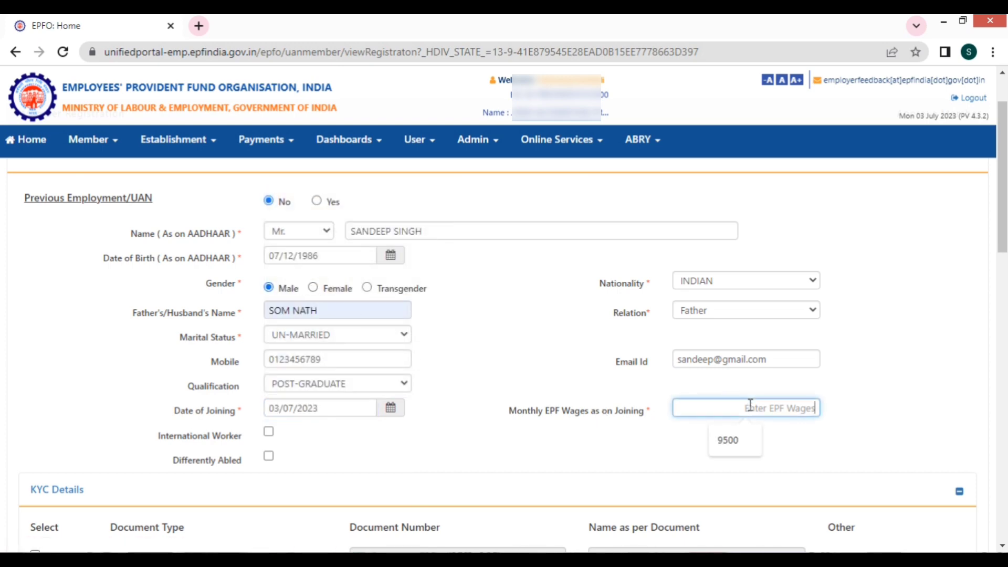
key(Down)
key(Return)
click(868, 392)
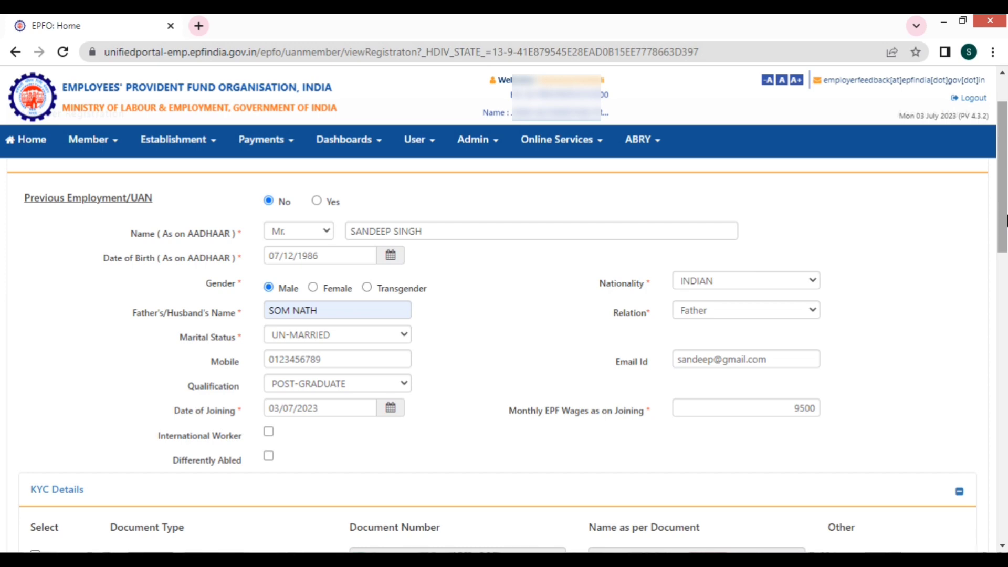
Step: In KYC Details, leave AADHAAR as the only ticked document, unticking PAN and Passport
drag(1006, 221, 1006, 326)
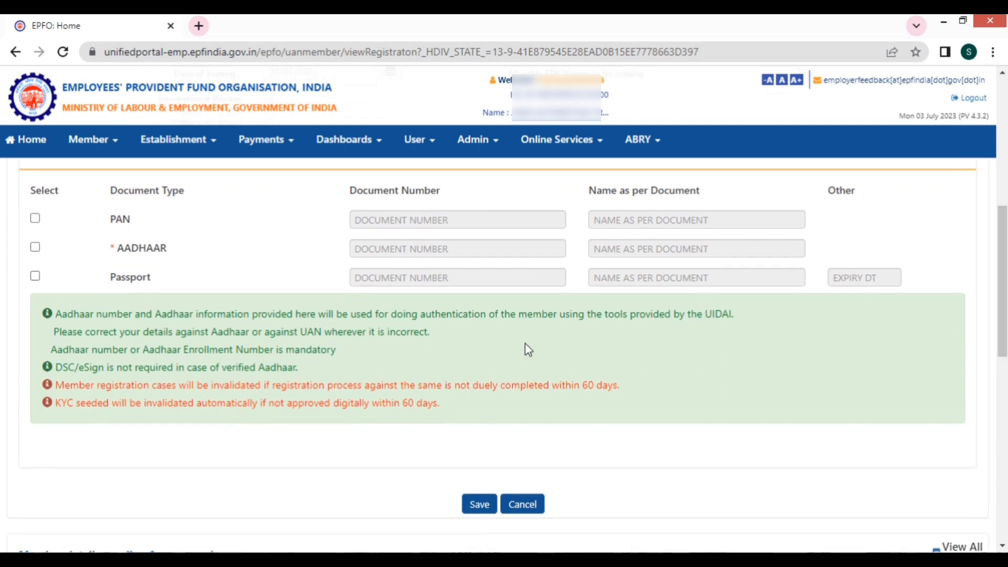
click(35, 218)
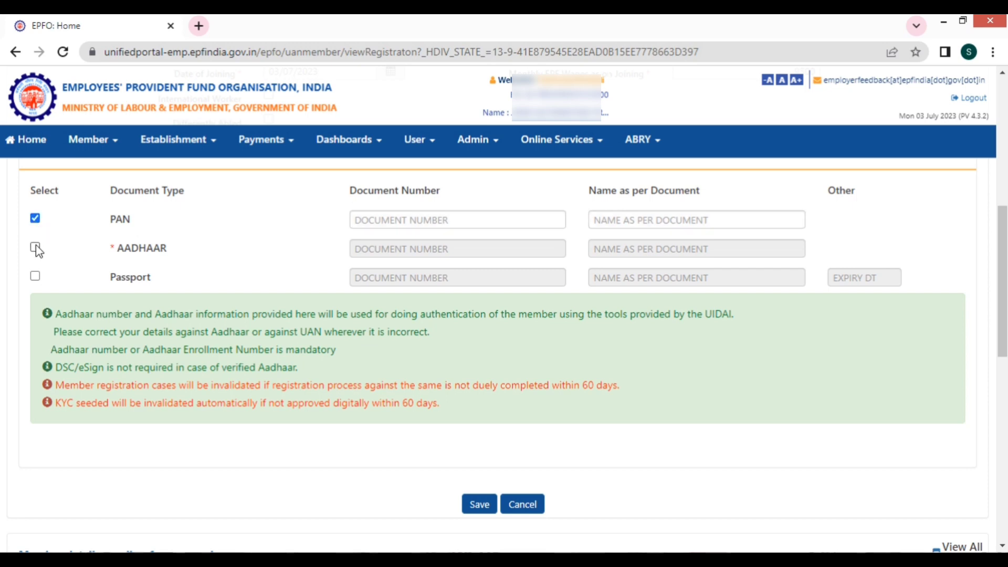
click(36, 246)
click(35, 276)
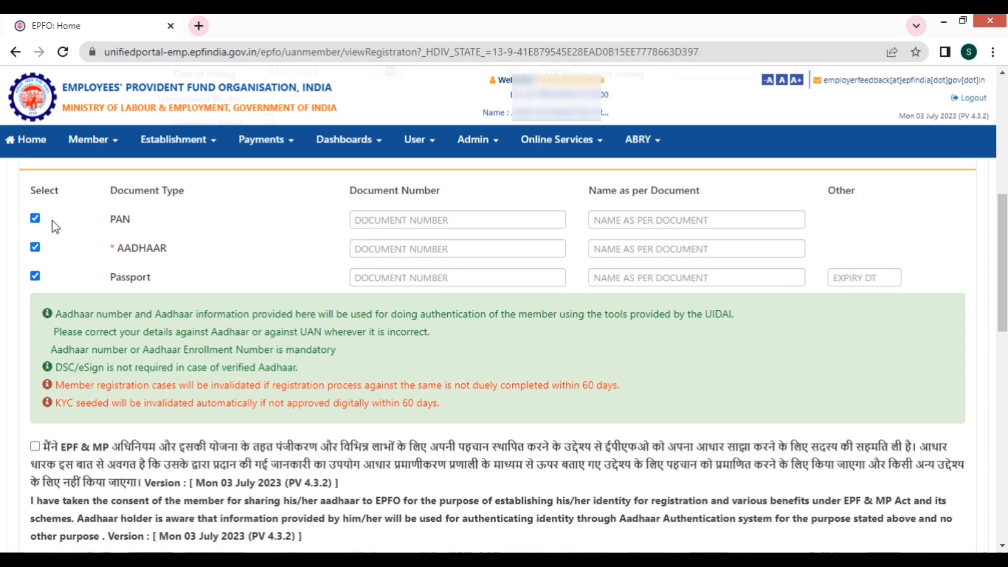
click(34, 218)
click(35, 276)
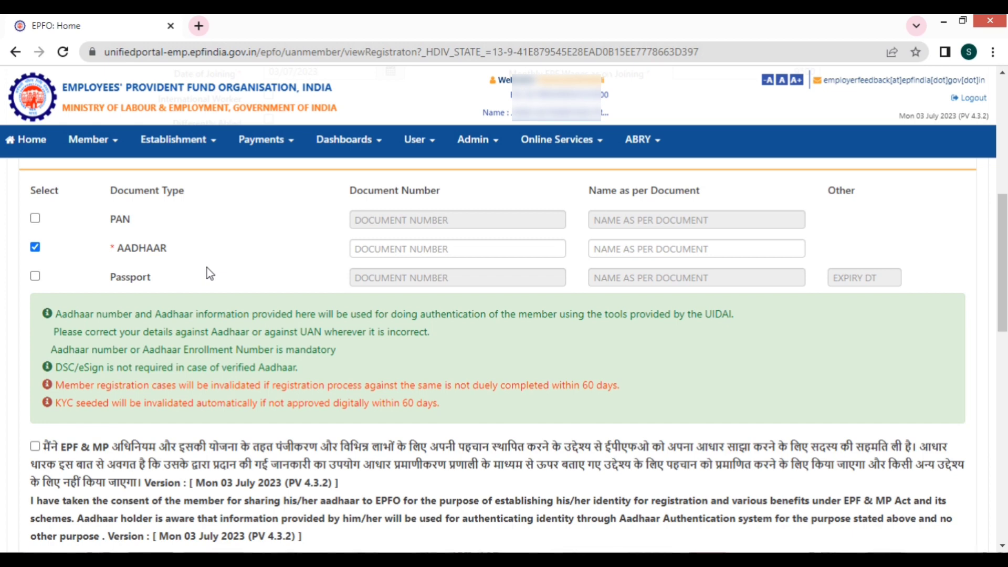
Step: Complete the name as per Aadhaar and tick the Aadhaar-sharing consent checkbox
scroll(207, 268, down, 2)
scroll(207, 268, up, 2)
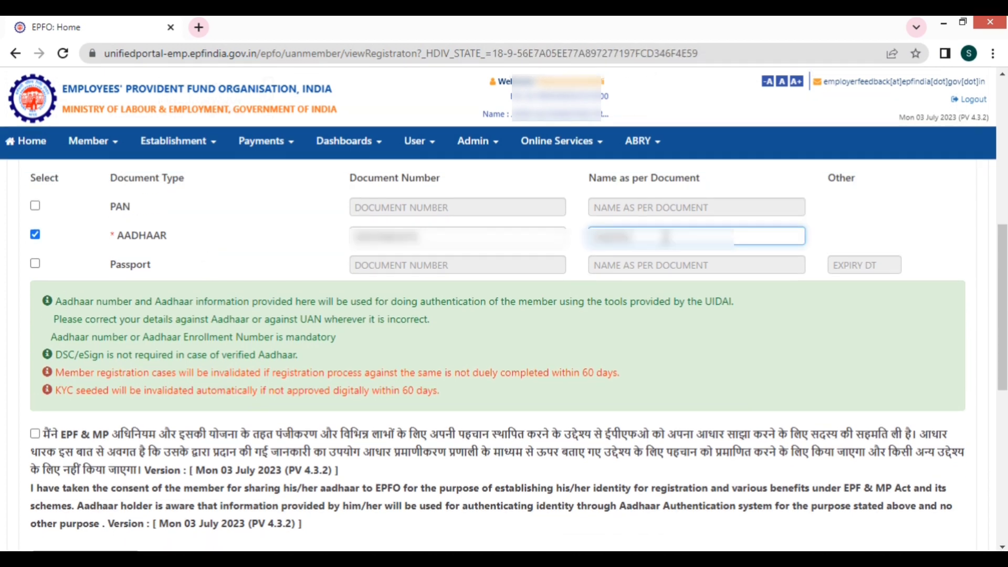
text(KUMAR)
click(269, 255)
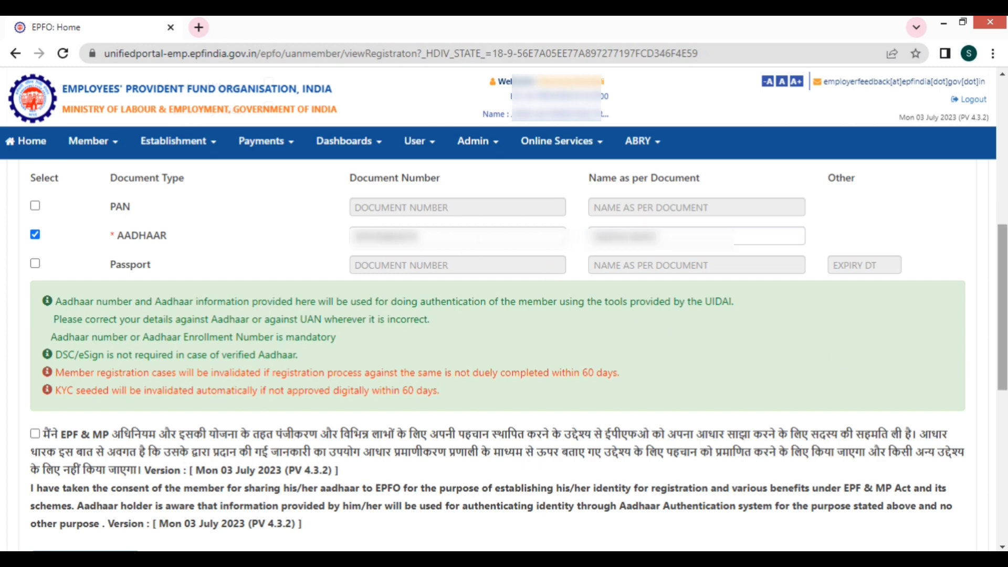
click(35, 434)
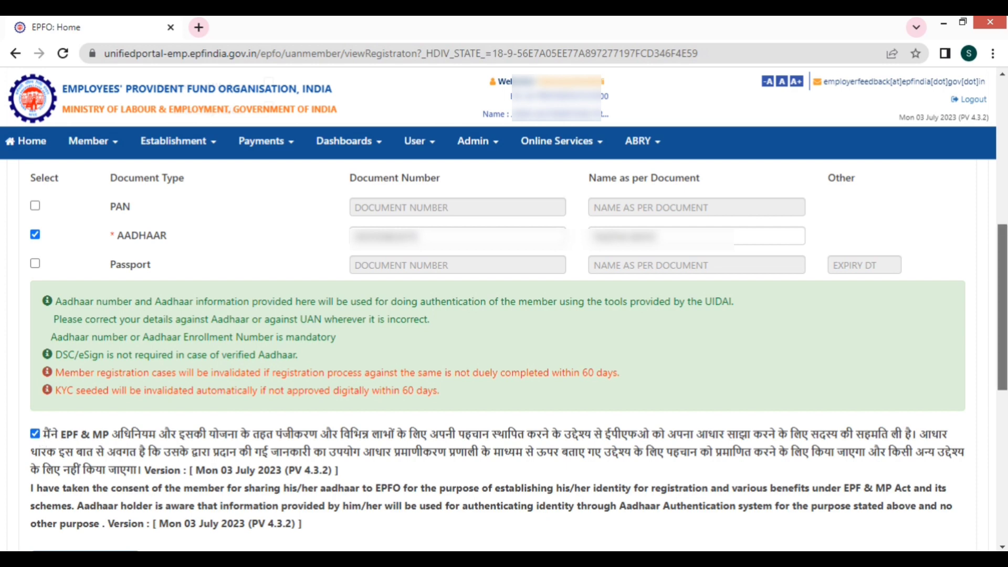
scroll(504, 354, down, 2)
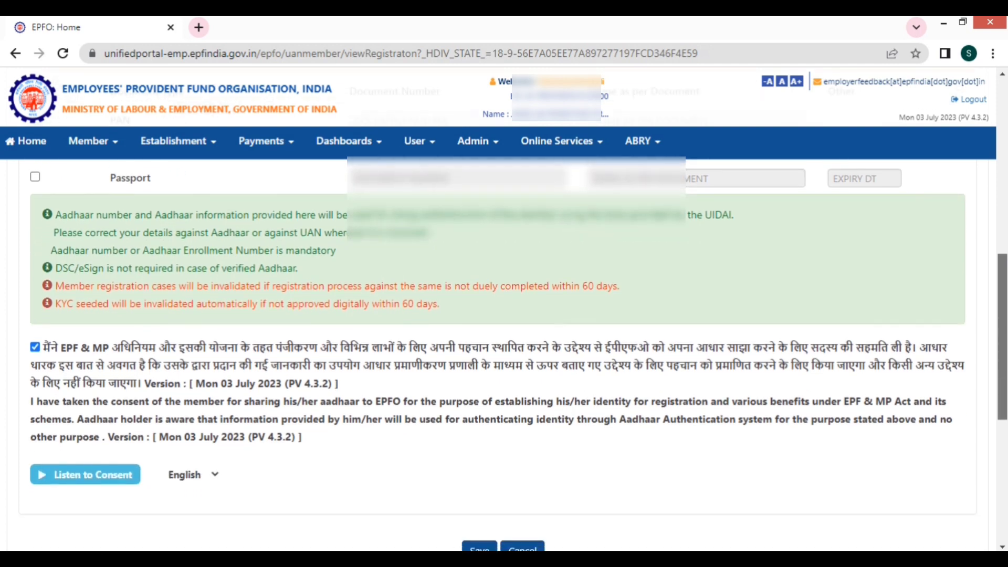
scroll(504, 355, down, 1)
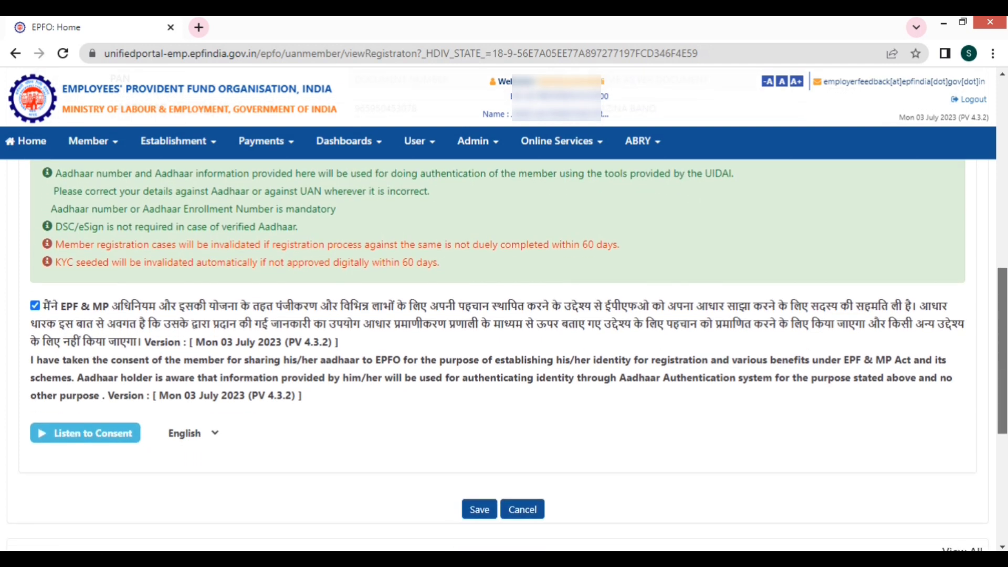
Step: Save the registration, confirm the prompt, and acknowledge the 'Member record saved successfully' alert
click(489, 510)
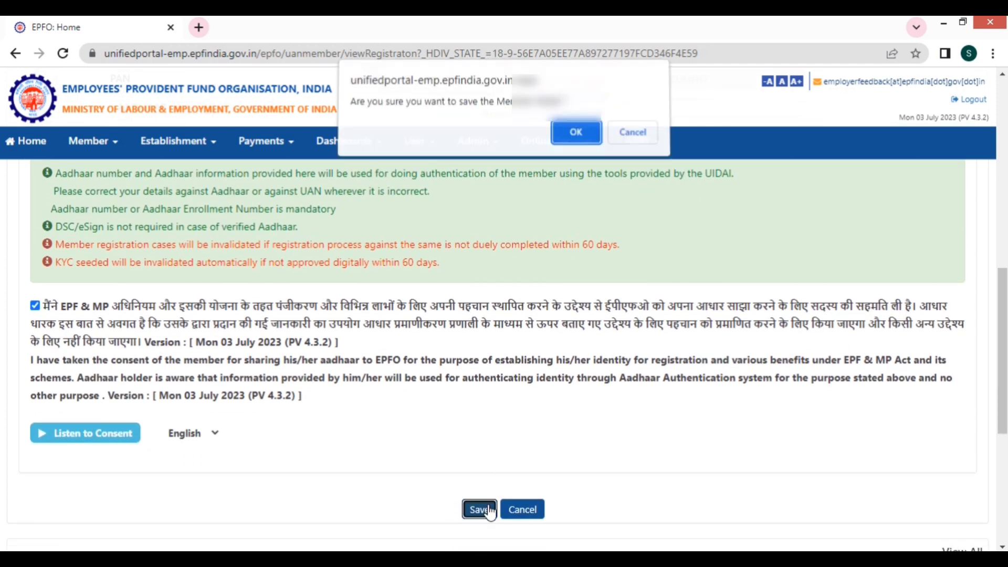
drag(353, 108, 577, 109)
click(577, 136)
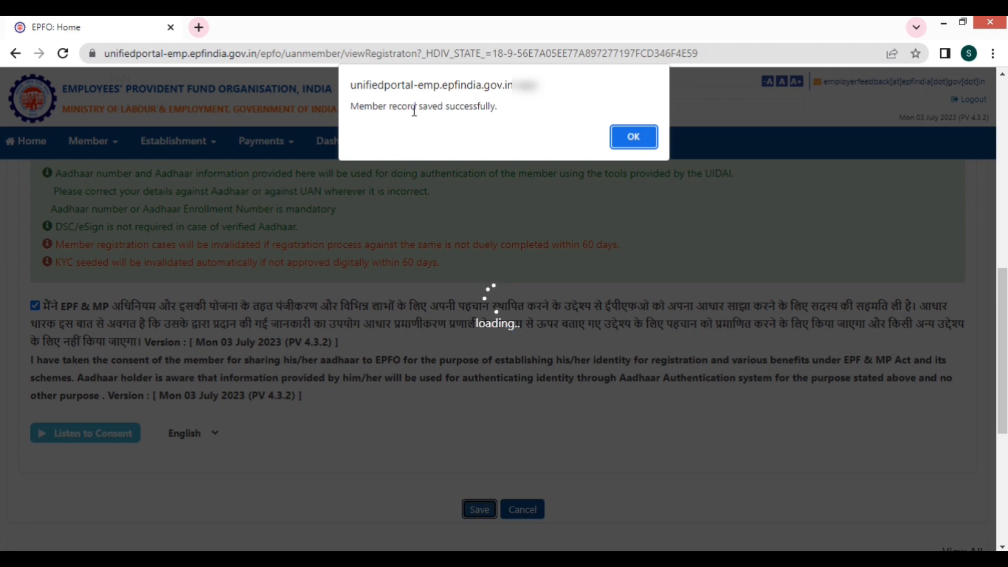
drag(355, 106, 504, 109)
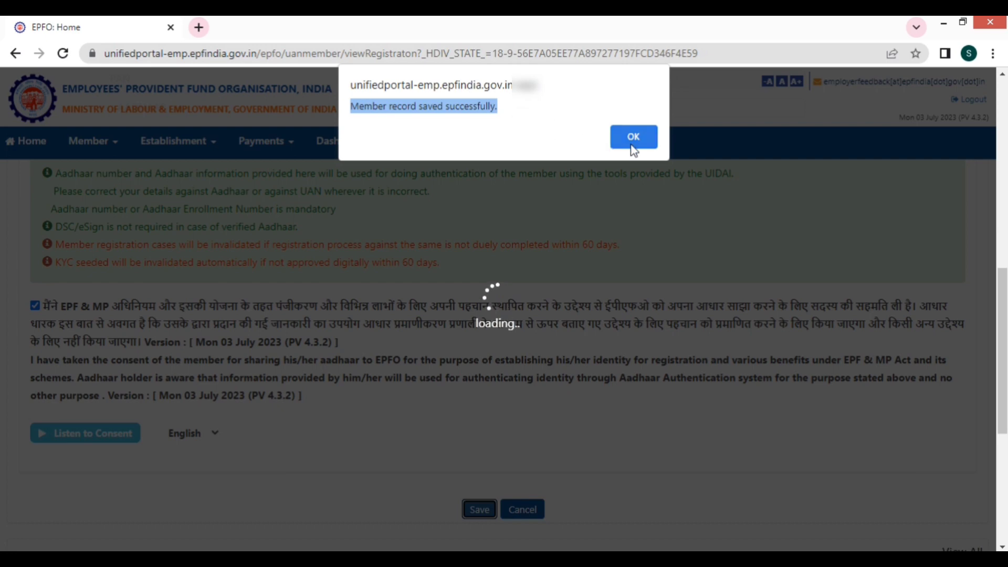
click(632, 147)
scroll(559, 371, down, 4)
scroll(561, 372, down, 10)
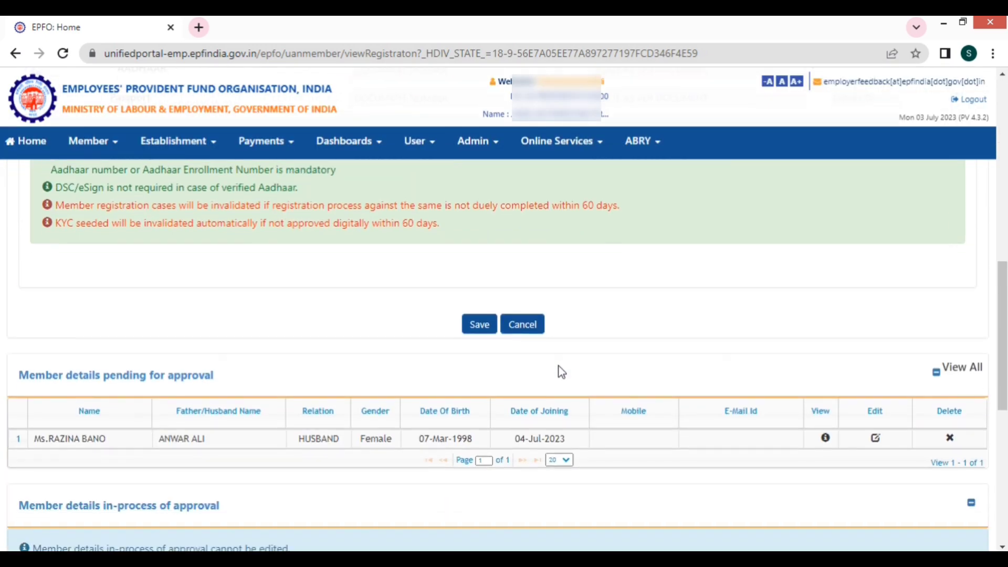
scroll(560, 372, down, 5)
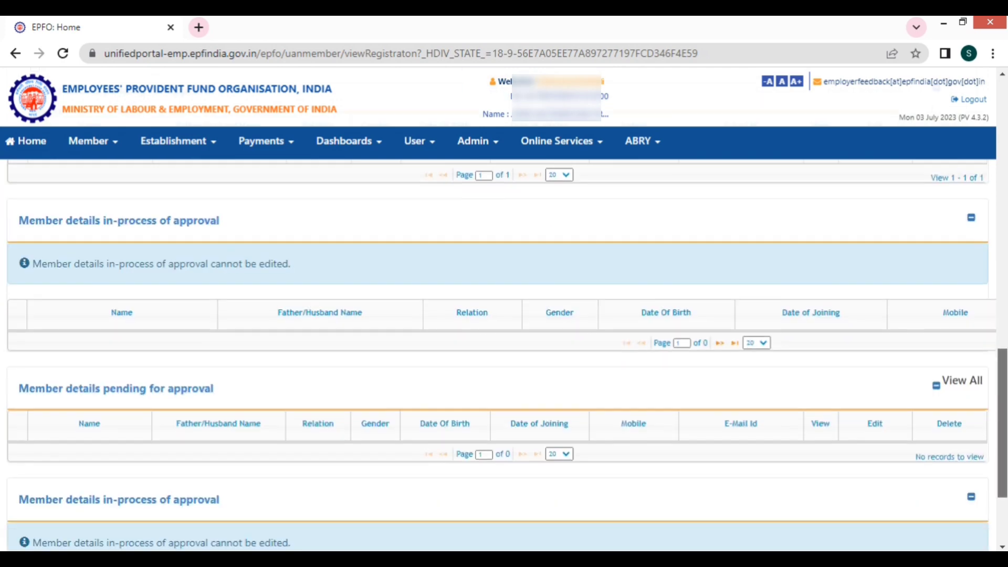
scroll(561, 372, up, 6)
scroll(507, 353, down, 2)
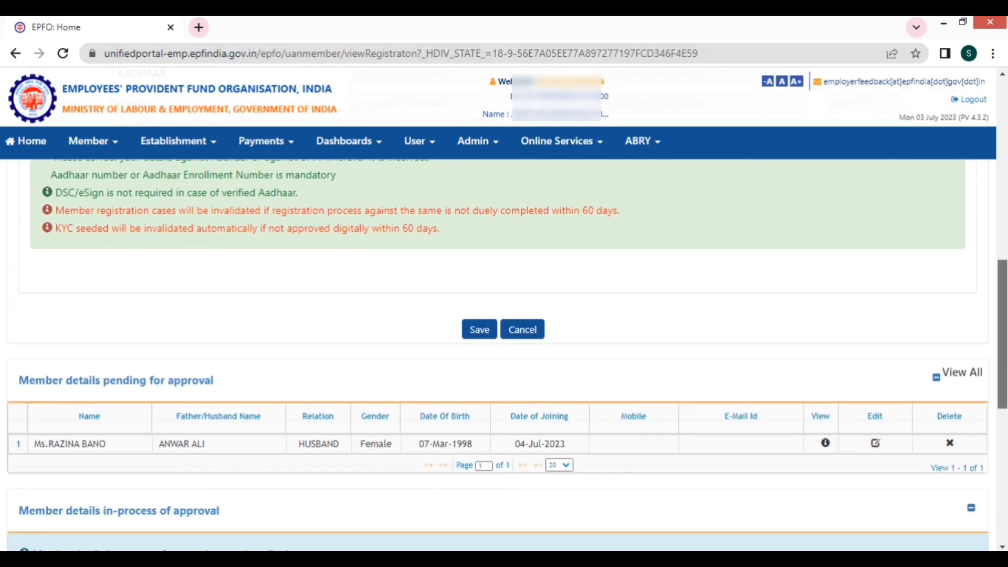
scroll(499, 363, down, 1)
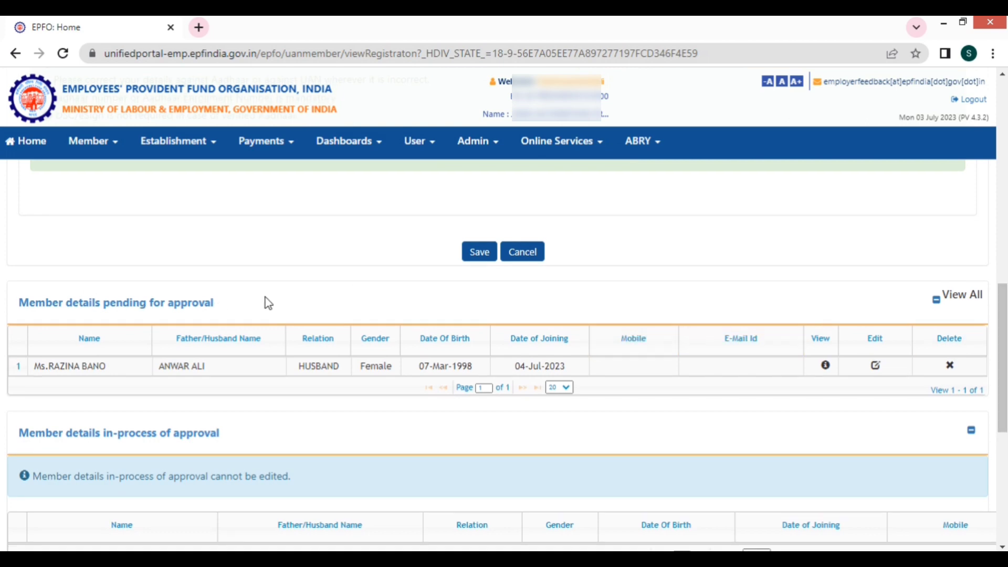
drag(19, 304, 206, 310)
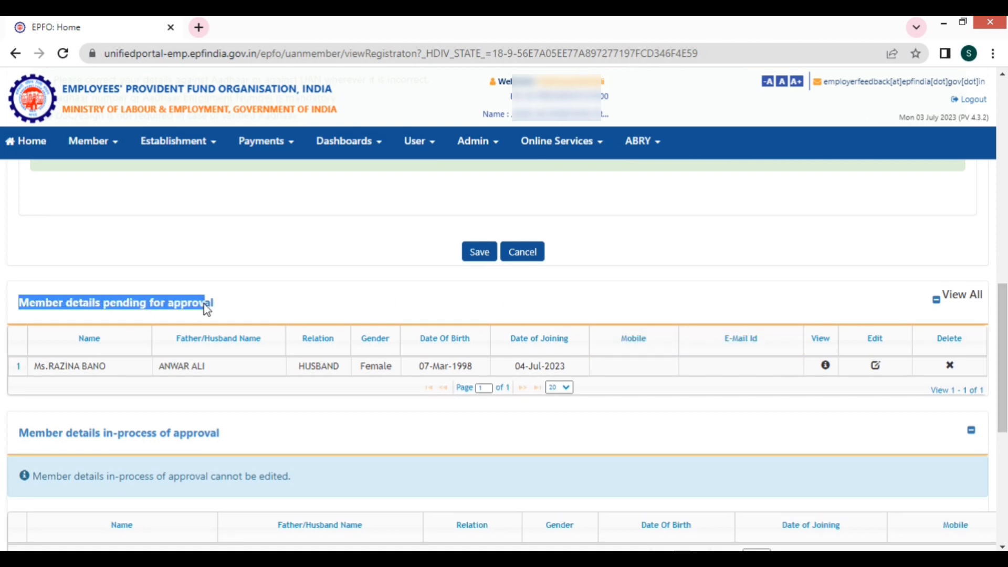
click(244, 308)
drag(33, 366, 416, 362)
click(416, 363)
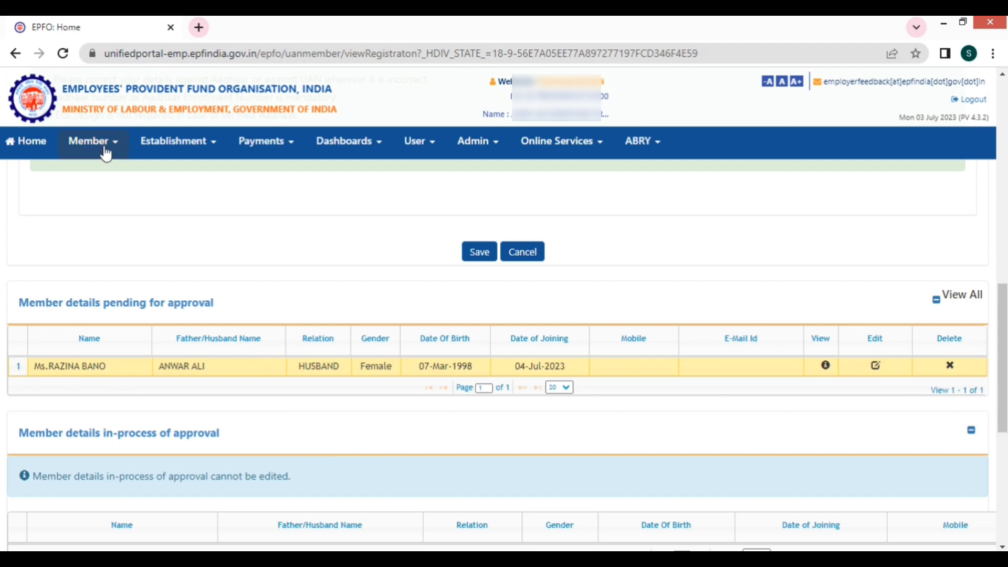
Step: Go to Member > APPROVALS to see the one Individual Registration awaiting approval
click(105, 150)
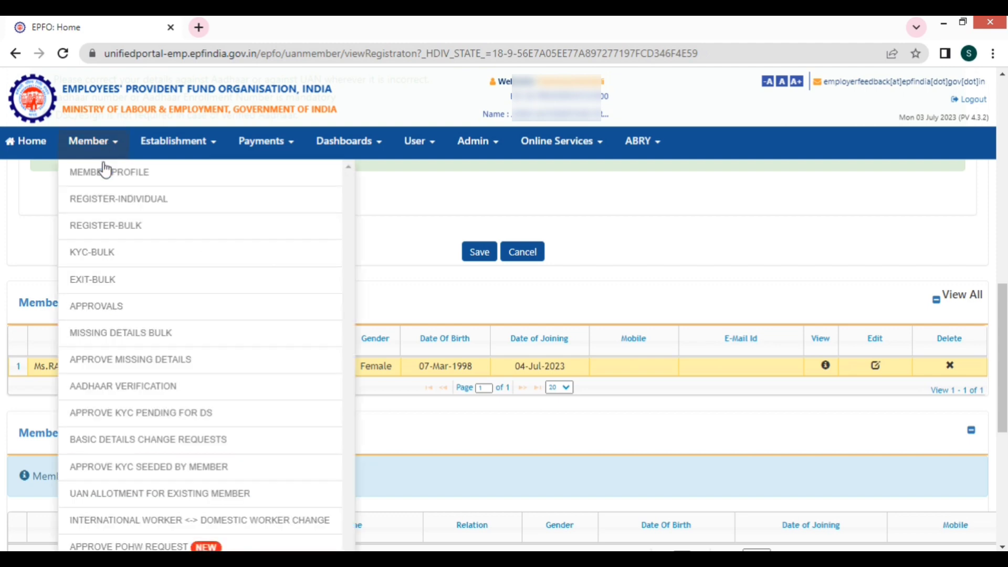
click(100, 313)
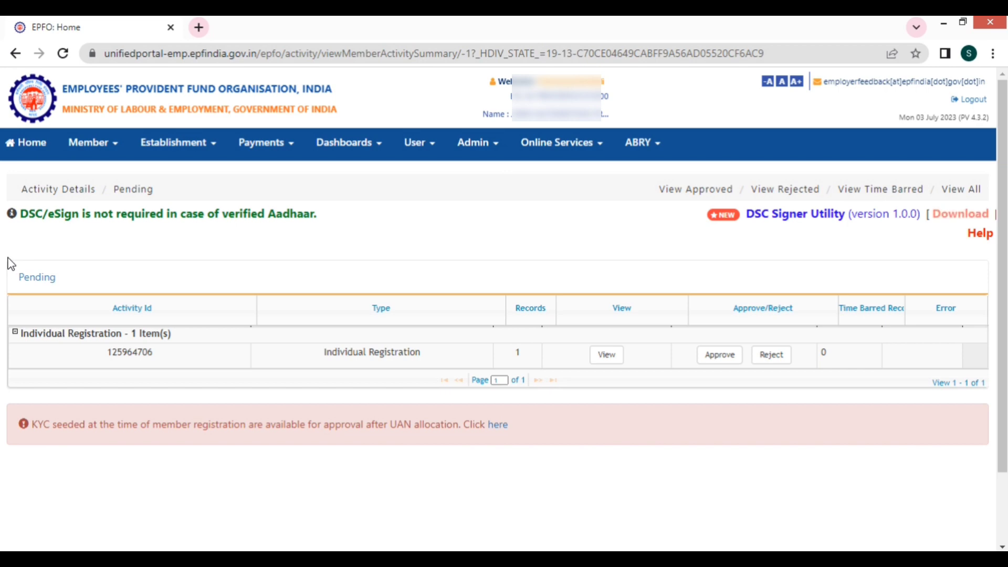
Step: Go back to the employer home page and acknowledge the 'Pension on Higher Wages' notice with Ok
click(25, 150)
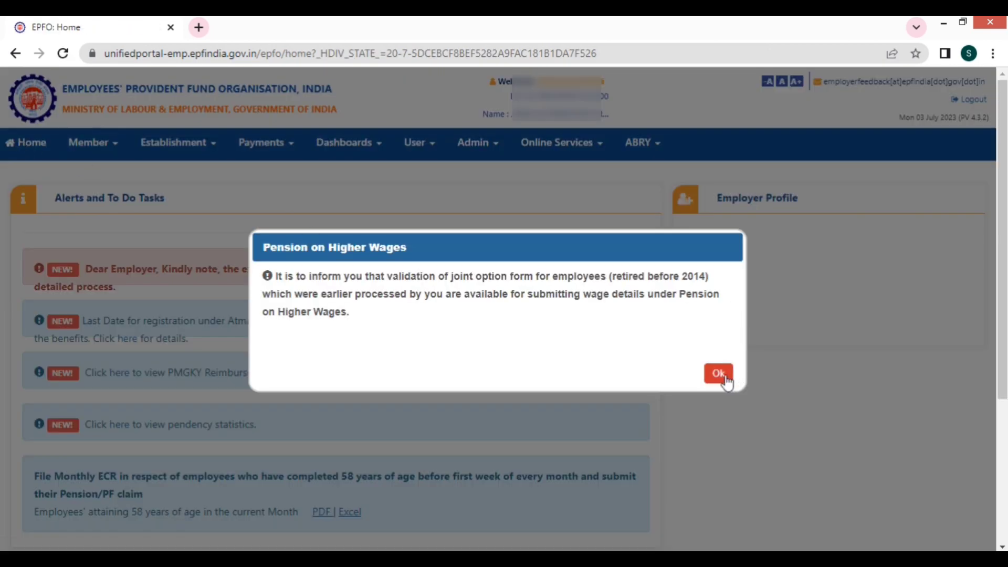
click(718, 374)
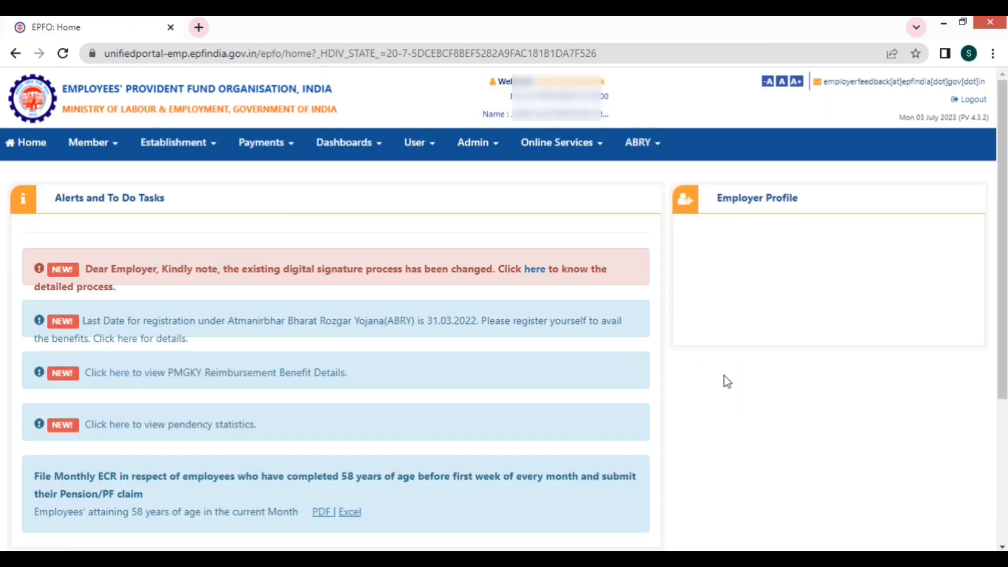